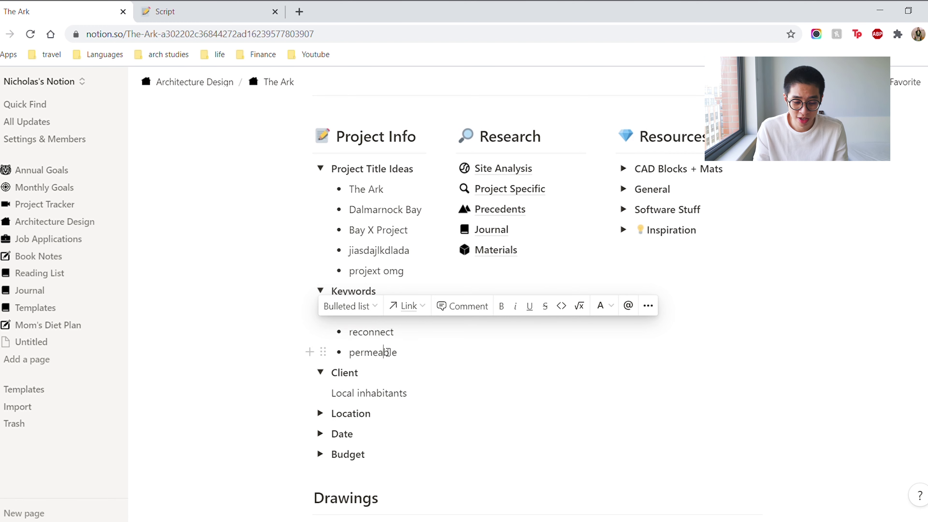
Step: Expand the Location, Date and Budget toggles under Project Info to view their contents
scroll(363, 403, up, 1)
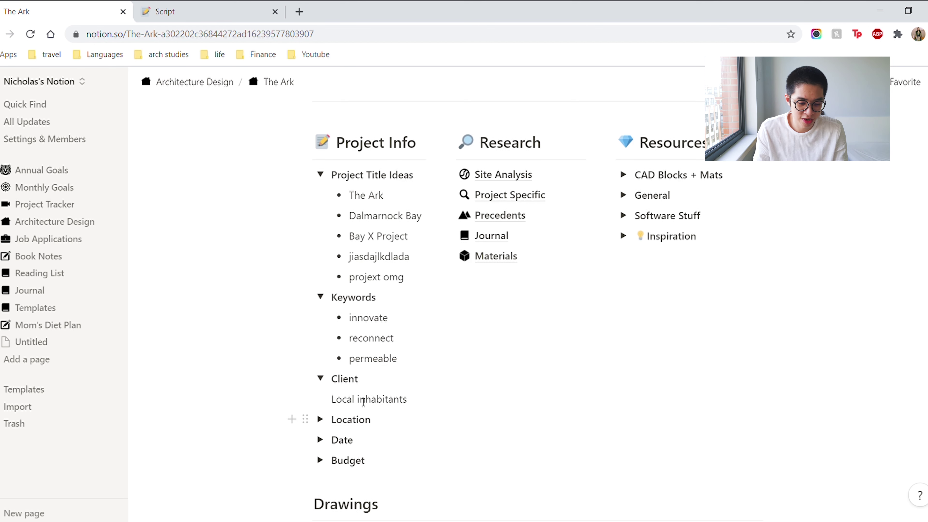
scroll(366, 429, down, 1)
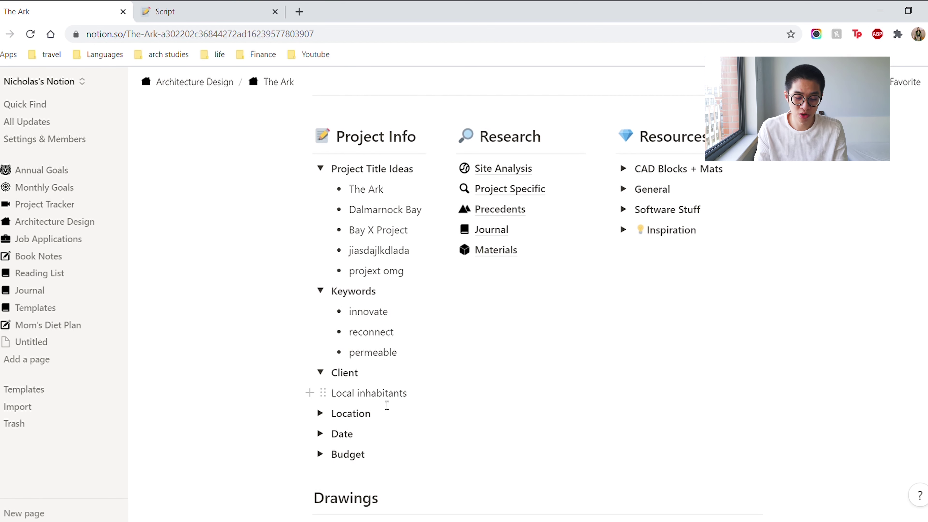
scroll(401, 398, down, 2)
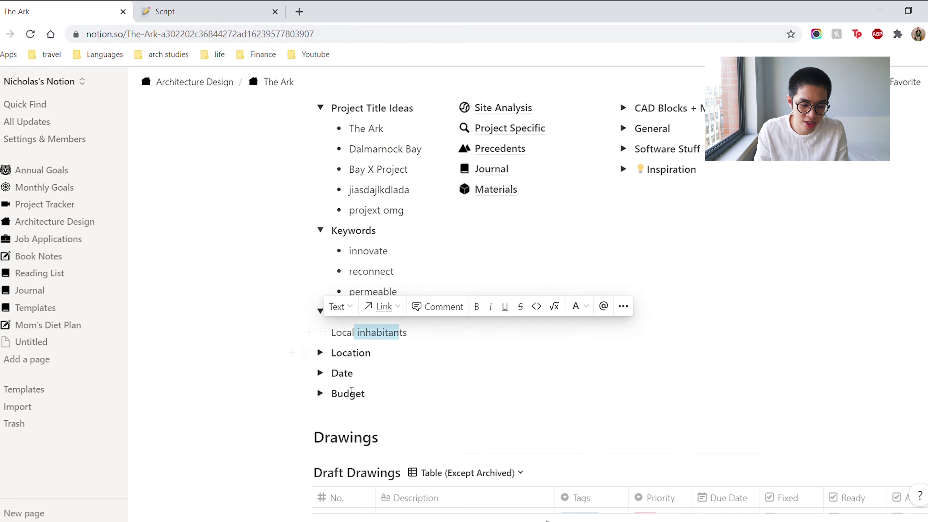
click(320, 350)
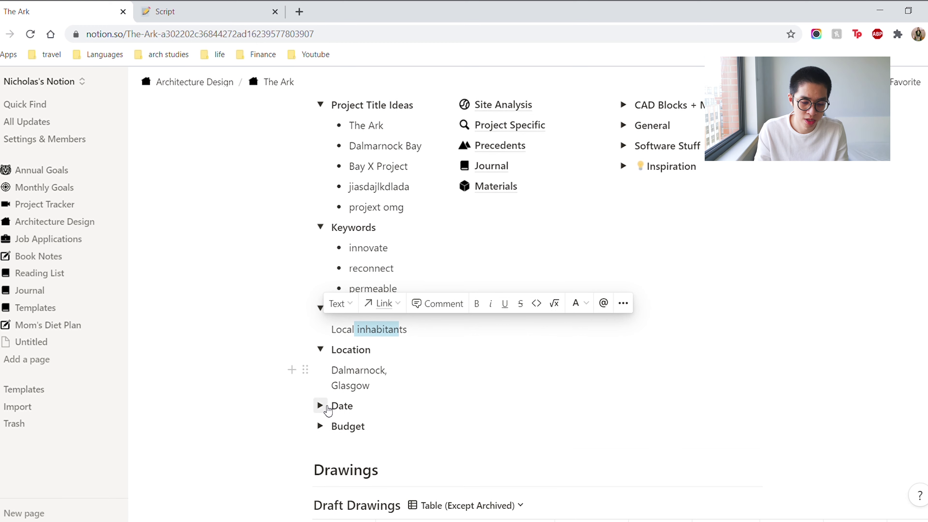
click(320, 405)
click(320, 446)
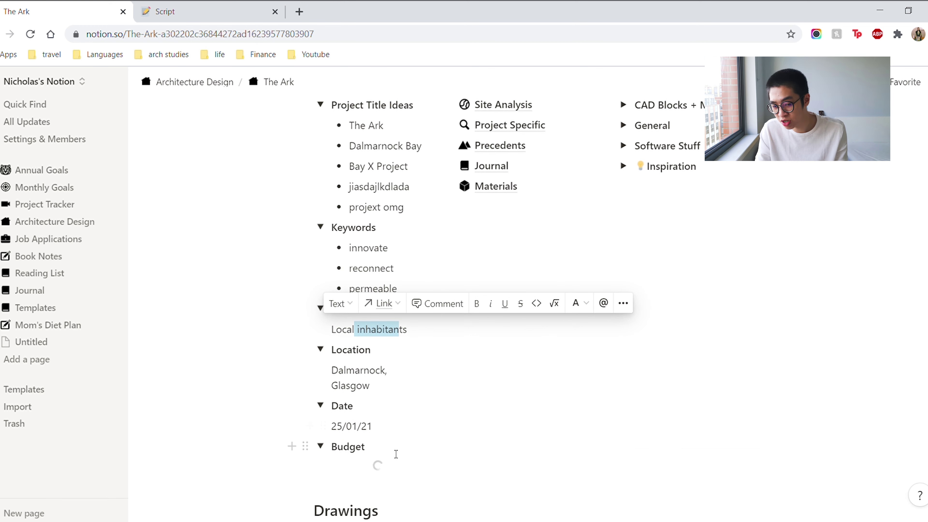
scroll(394, 429, up, 2)
scroll(380, 432, down, 2)
scroll(380, 432, down, 1)
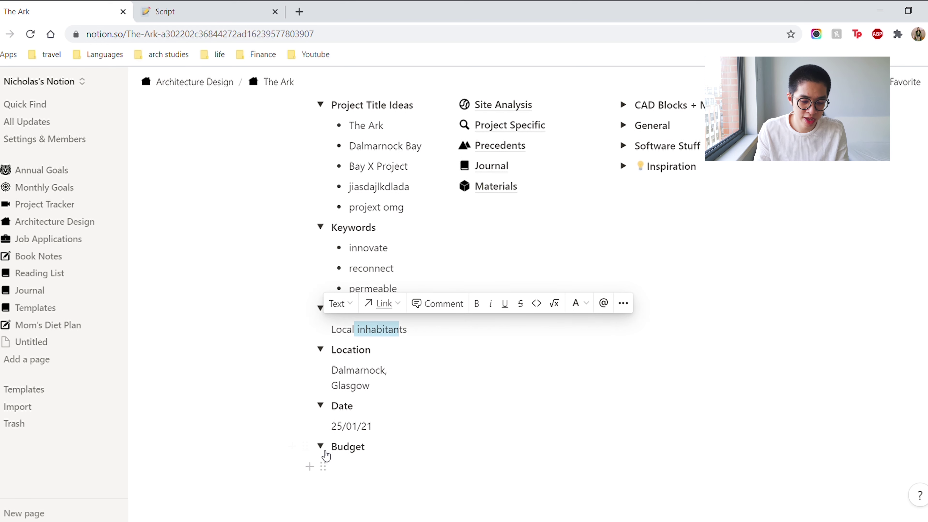
Step: Collapse all the toggles in the Project Info column, from Budget up to Project Title Ideas
click(320, 405)
click(320, 349)
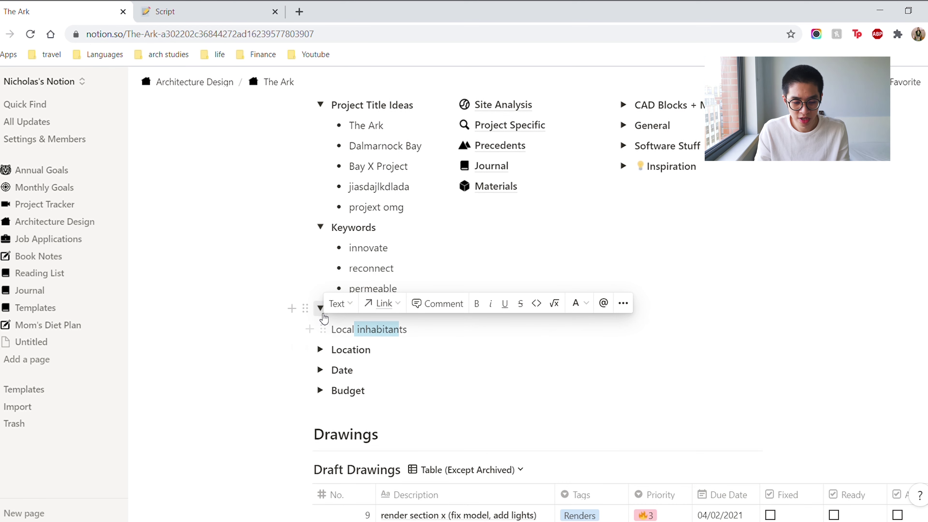
click(320, 308)
click(321, 227)
click(320, 105)
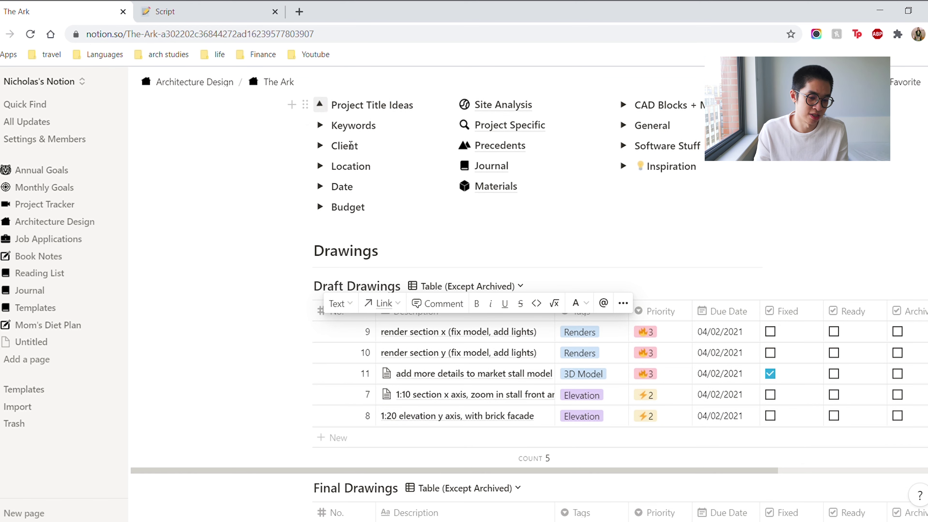
scroll(437, 217, up, 3)
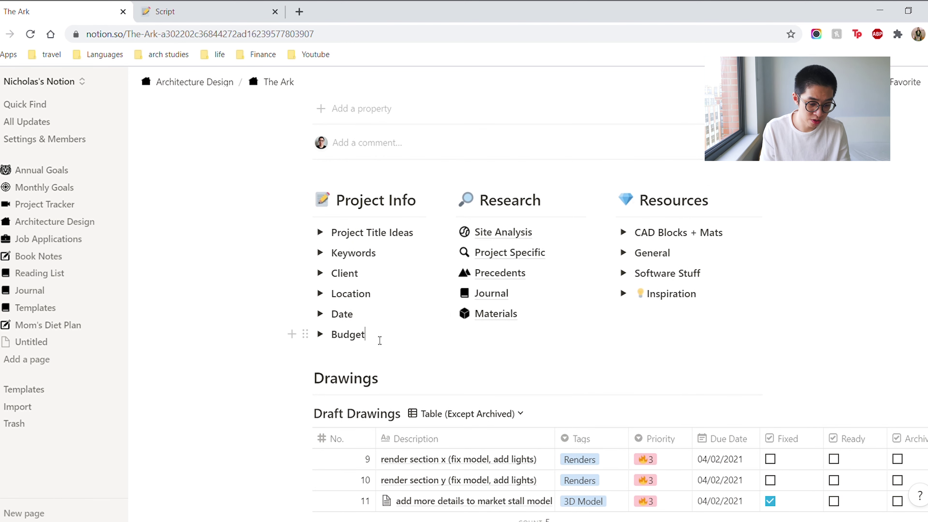
Step: Try out an empty toggle list block below the Budget toggle and remove it again
key(Return)
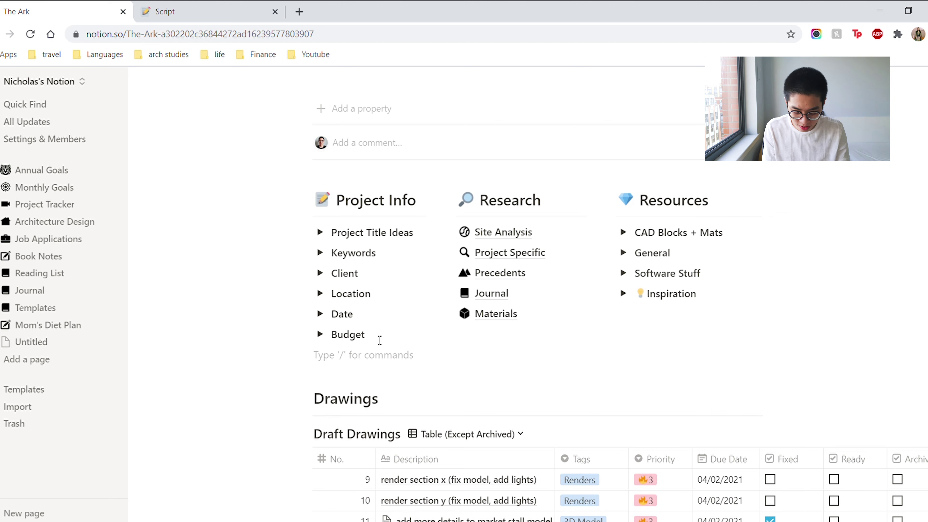
text(/)
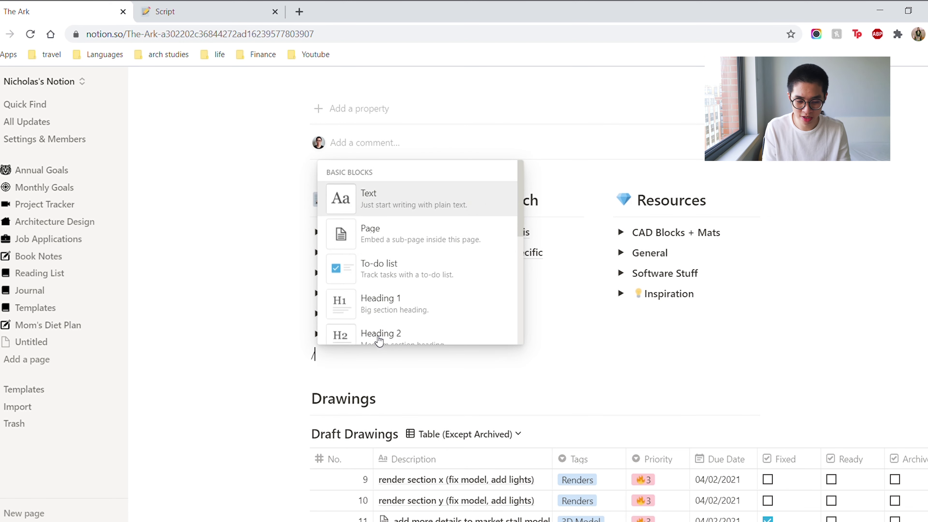
scroll(387, 303, down, 7)
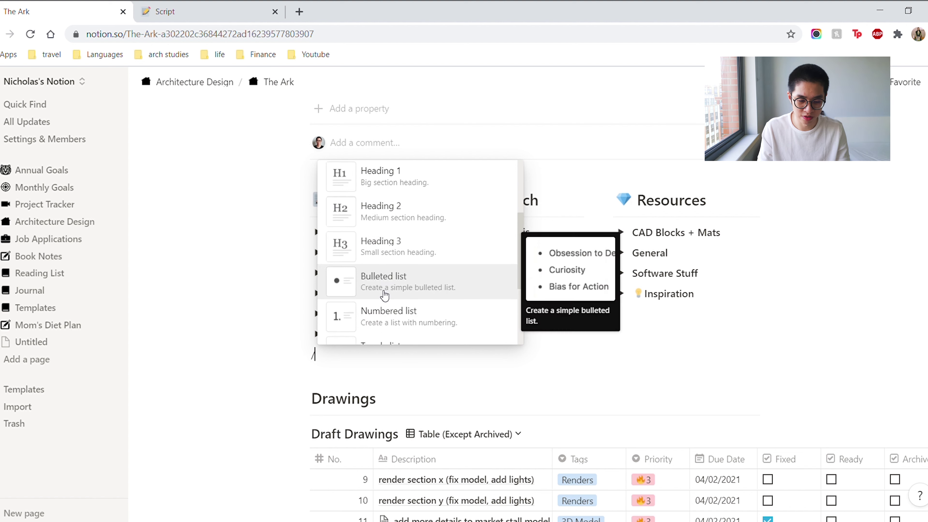
text(togl)
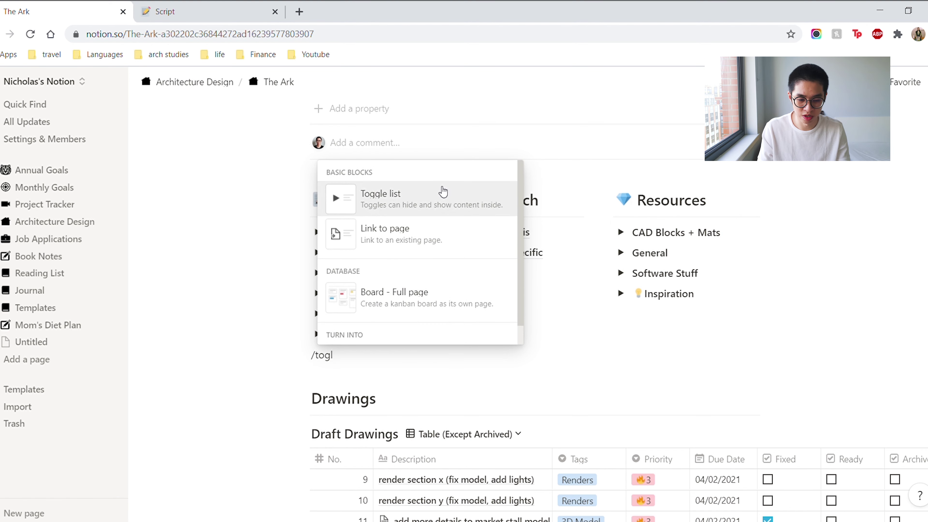
click(440, 209)
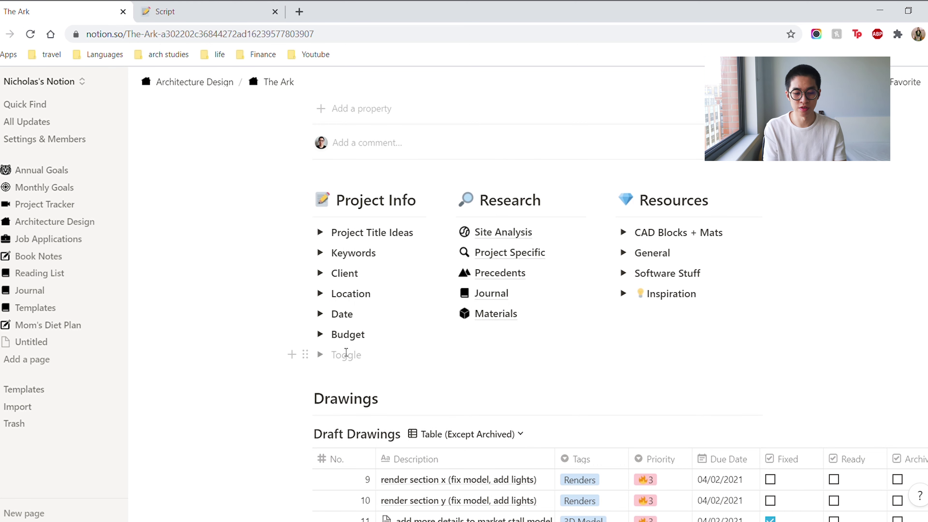
key(BackSpace)
key(BackSpace)
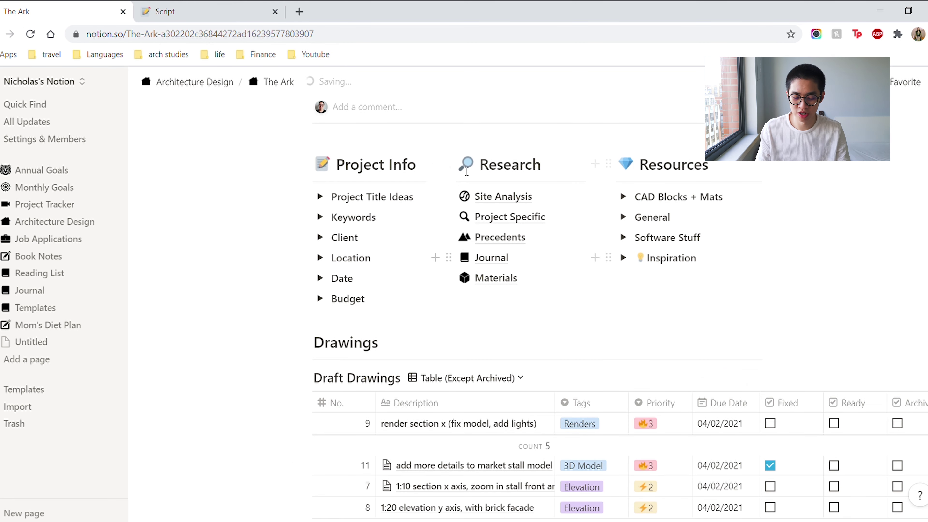
Step: Open the Site Analysis page from the Research column and expand the Site Topogaphy toggle in its notes
scroll(520, 303, up, 2)
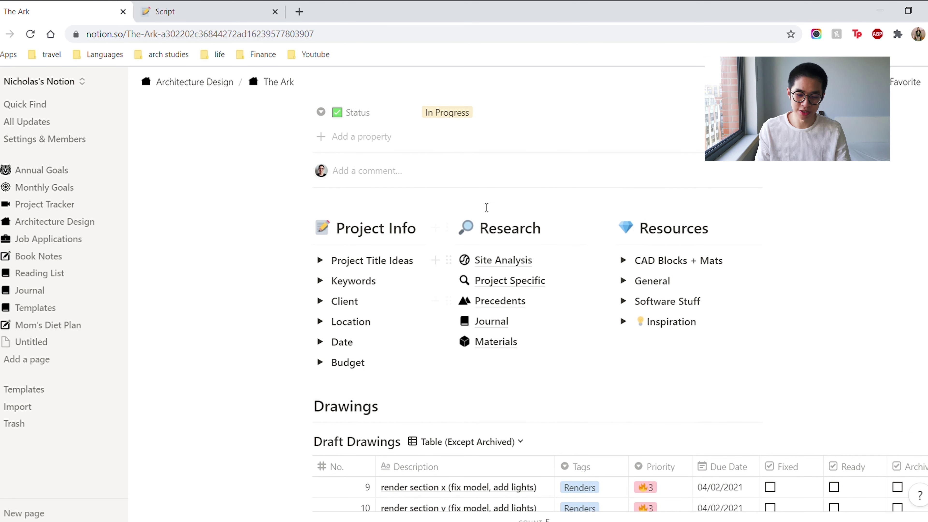
click(510, 260)
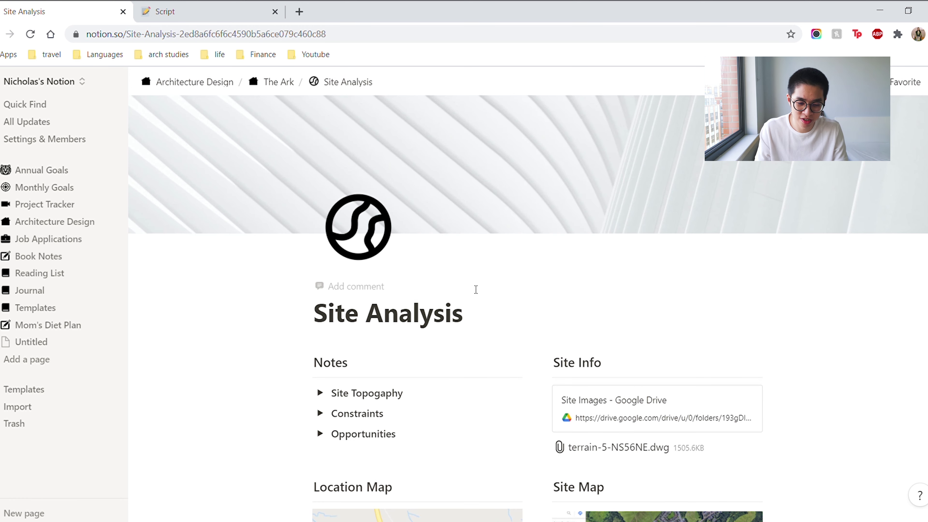
scroll(475, 284, down, 3)
scroll(470, 285, up, 2)
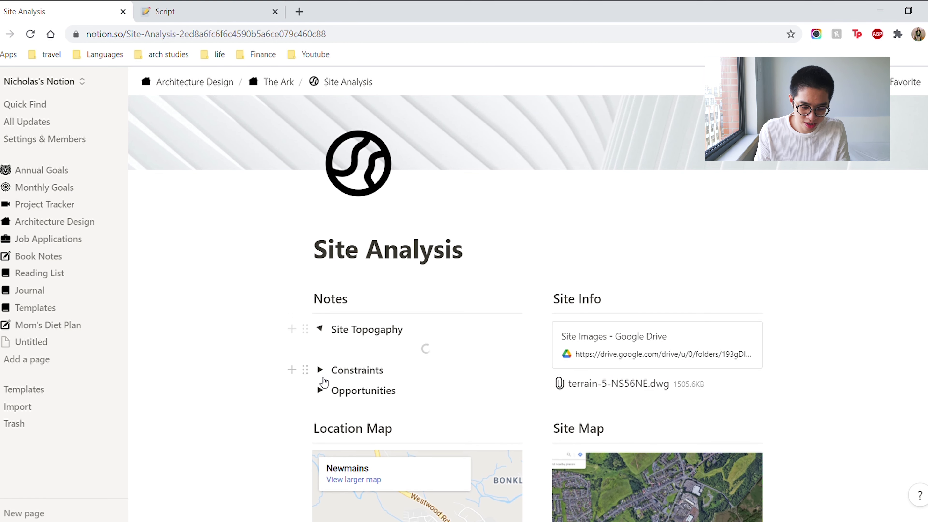
click(313, 366)
click(429, 458)
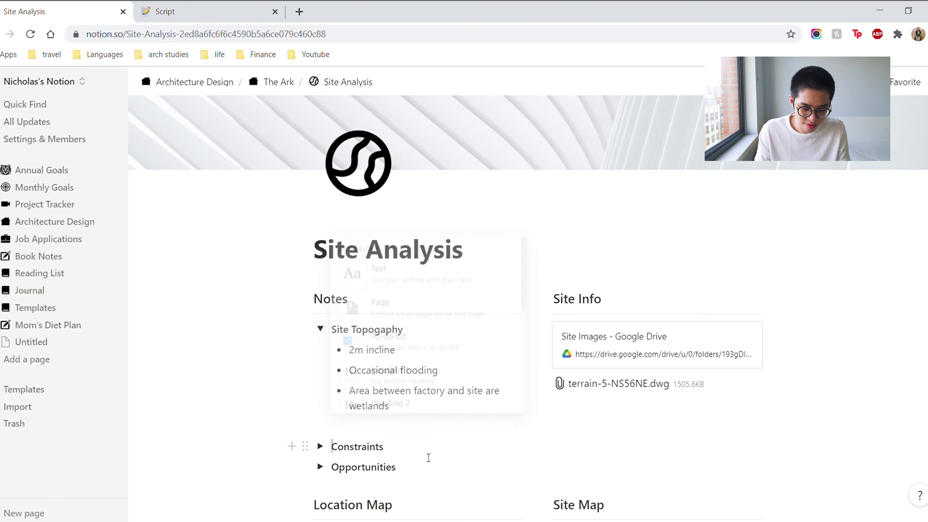
key(shift+Tab)
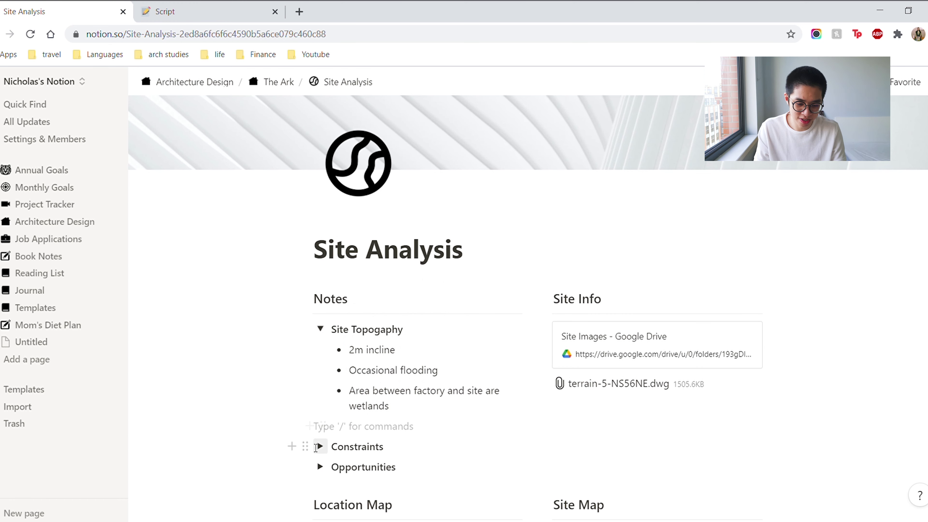
key(BackSpace)
drag(321, 430, 336, 432)
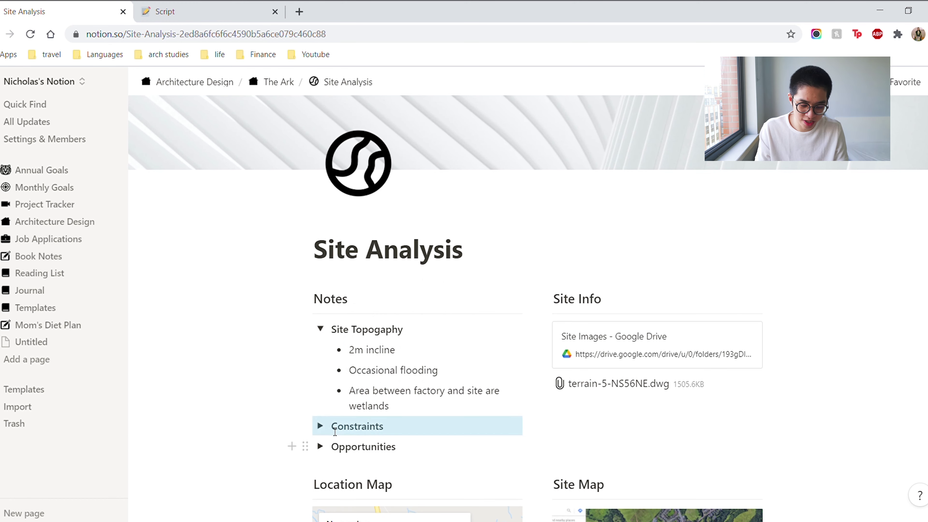
Step: Expand the Opportunities and Constraints toggles under Notes to view their bullet points
scroll(336, 432, down, 3)
click(321, 320)
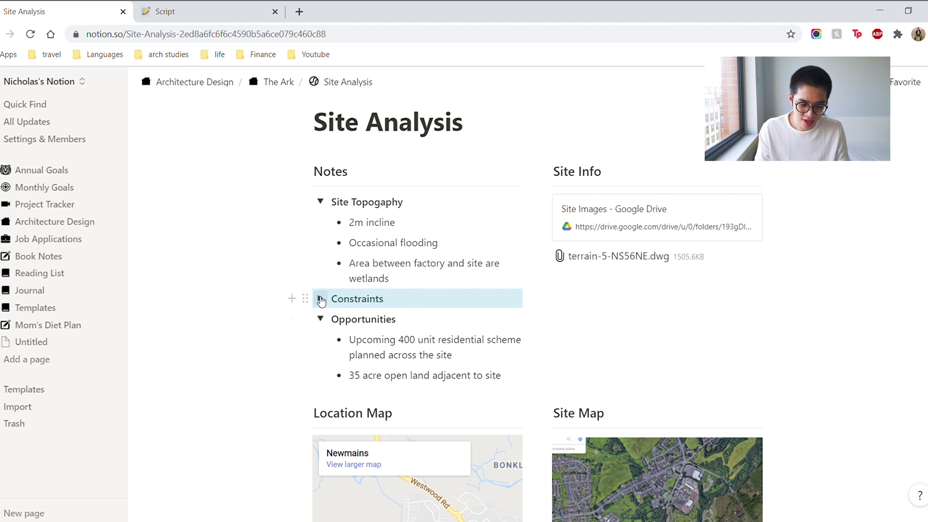
click(321, 299)
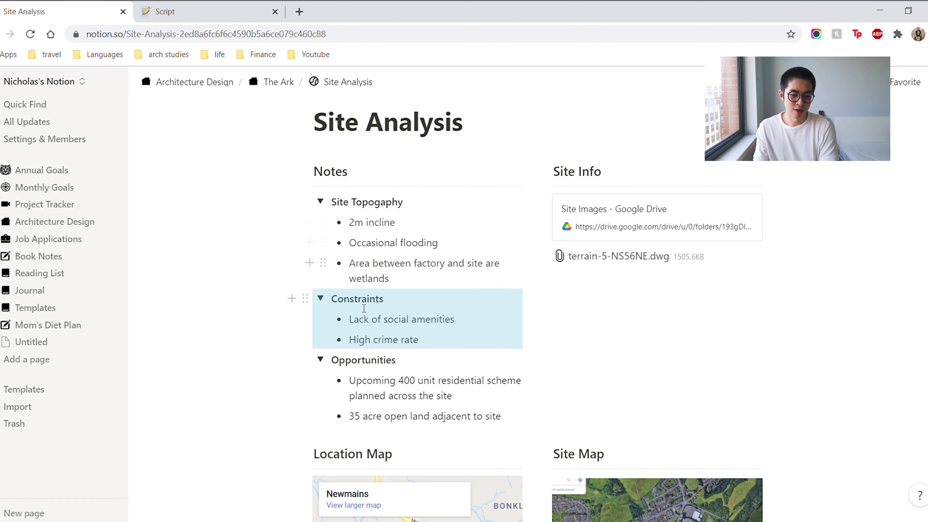
click(383, 324)
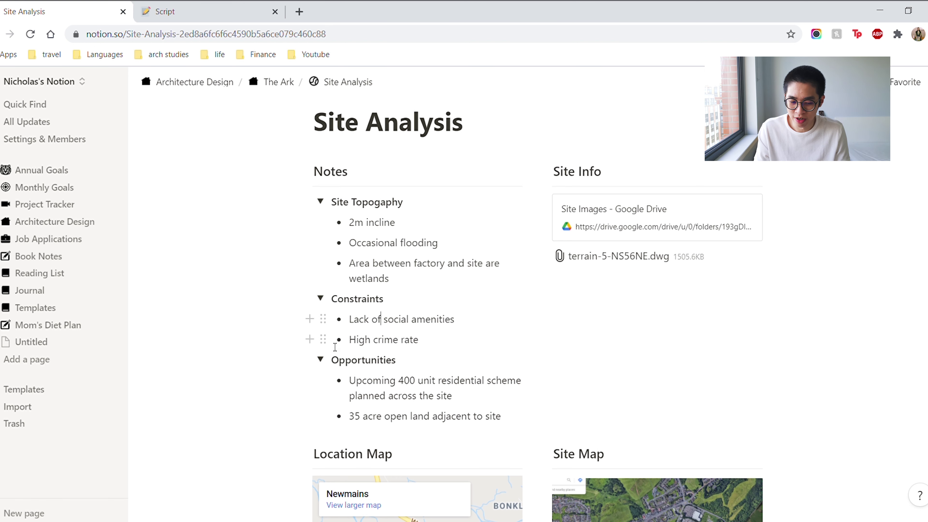
Step: Start a new line below terrain-5-NS56NE.dwg, and open the bookmarked Site Images folder in Google Drive before returning to the Site Analysis page
click(616, 306)
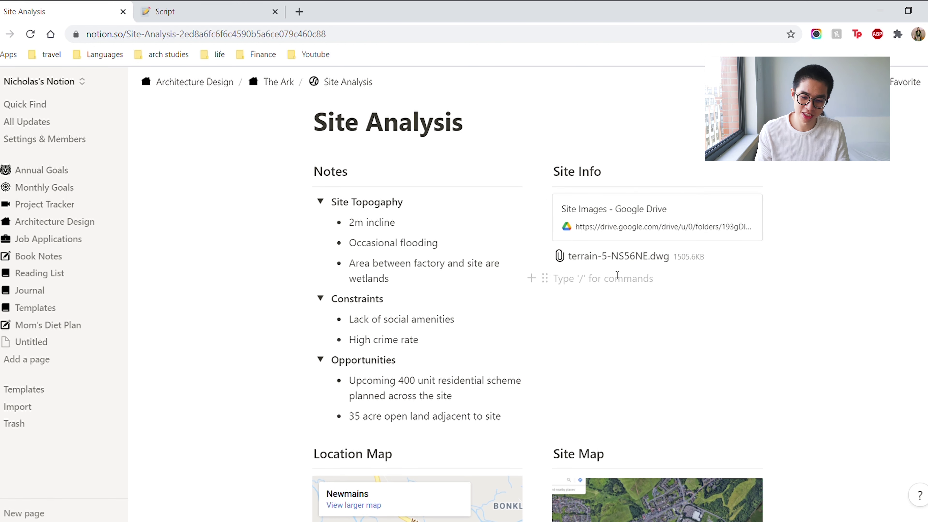
click(621, 218)
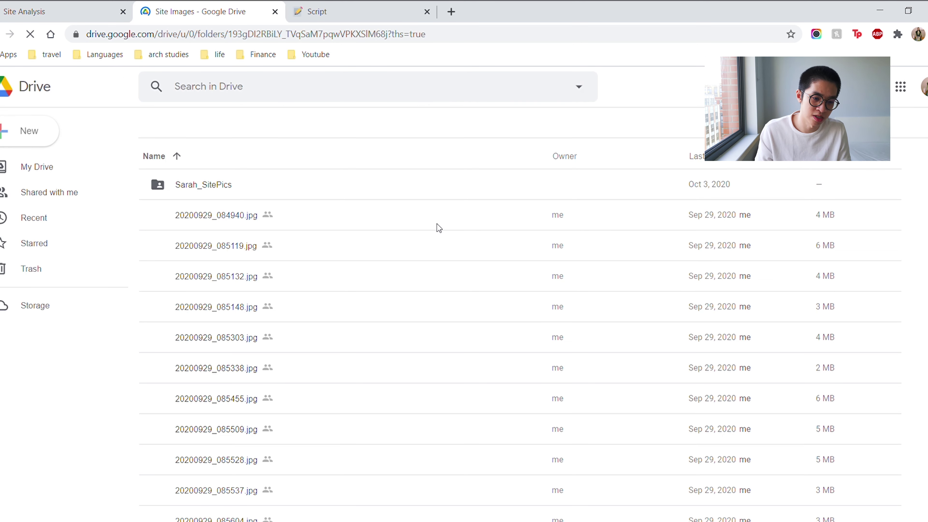
click(86, 7)
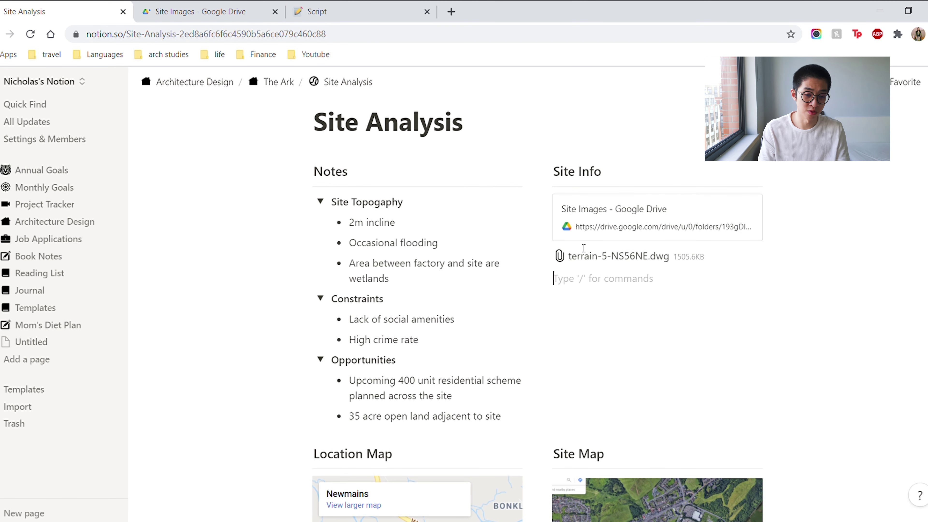
Step: Insert a web bookmark block on the empty line below the terrain file under Site Info
text(/)
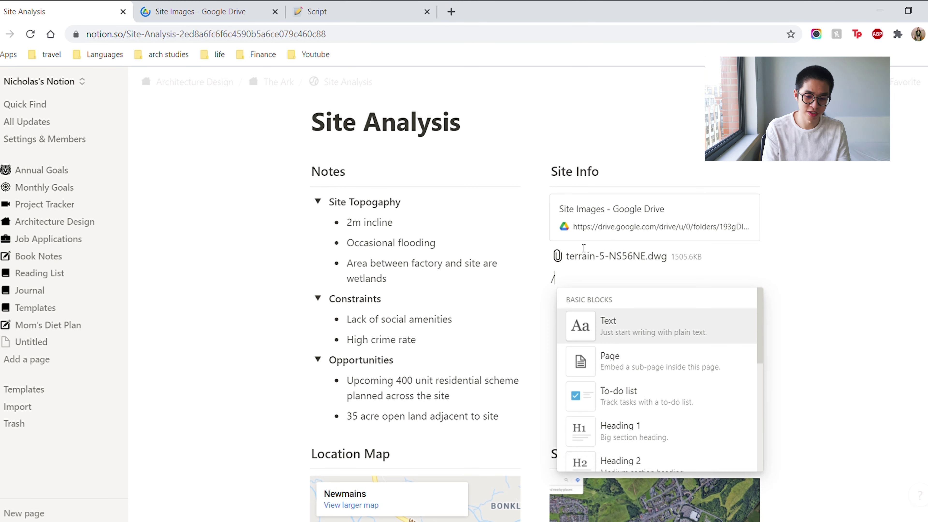
text(web)
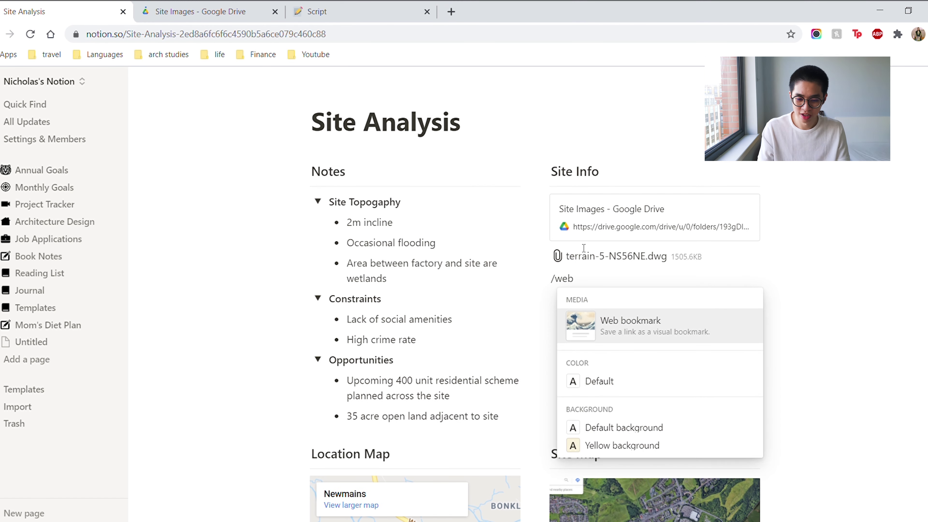
click(672, 336)
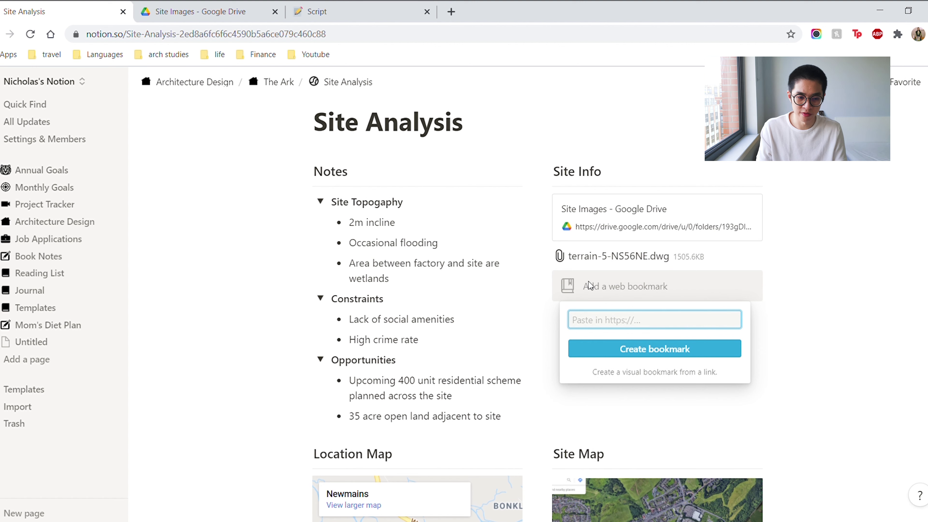
Step: Copy the Site Images folder's Google Drive address and create the web bookmark from it
click(271, 6)
click(352, 39)
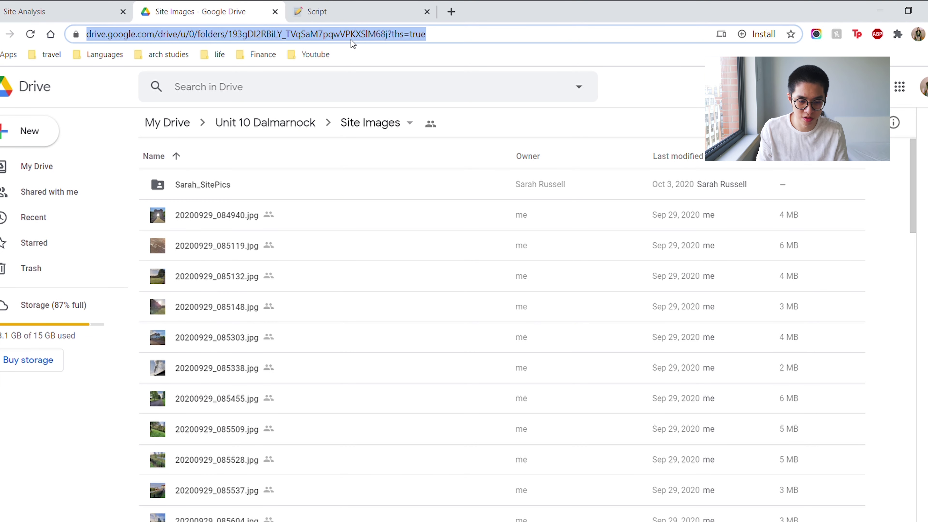
key(ctrl+1)
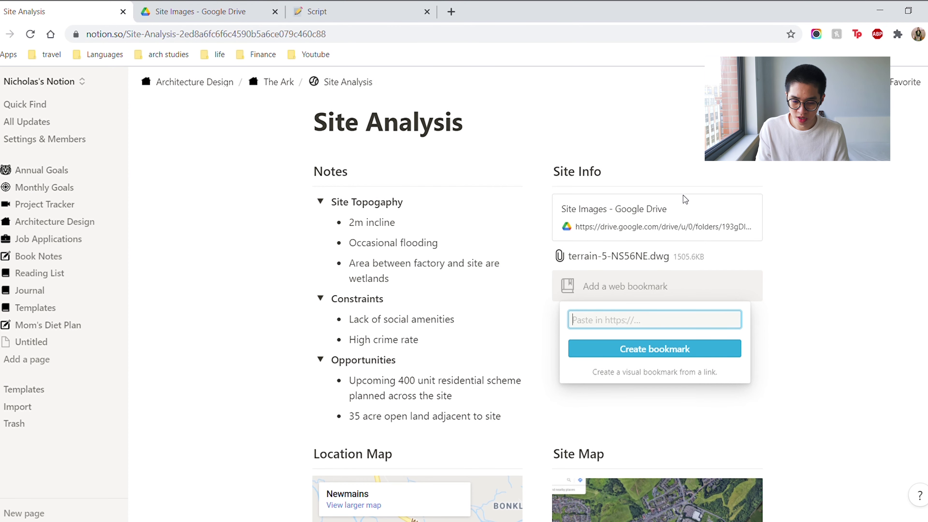
key(ctrl+v)
click(672, 352)
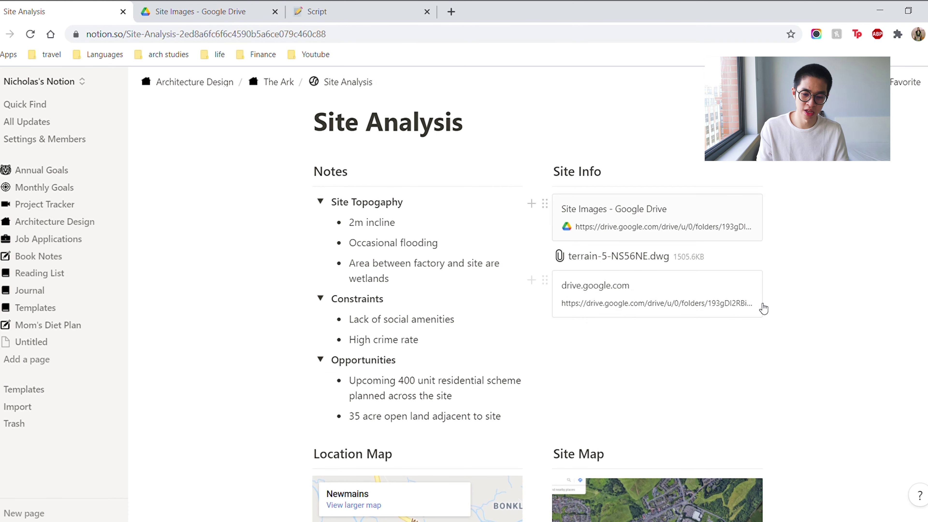
Step: Test the new drive.google.com bookmark by opening its folder, and return to the Site Analysis page with the Drive tabs closed
click(675, 308)
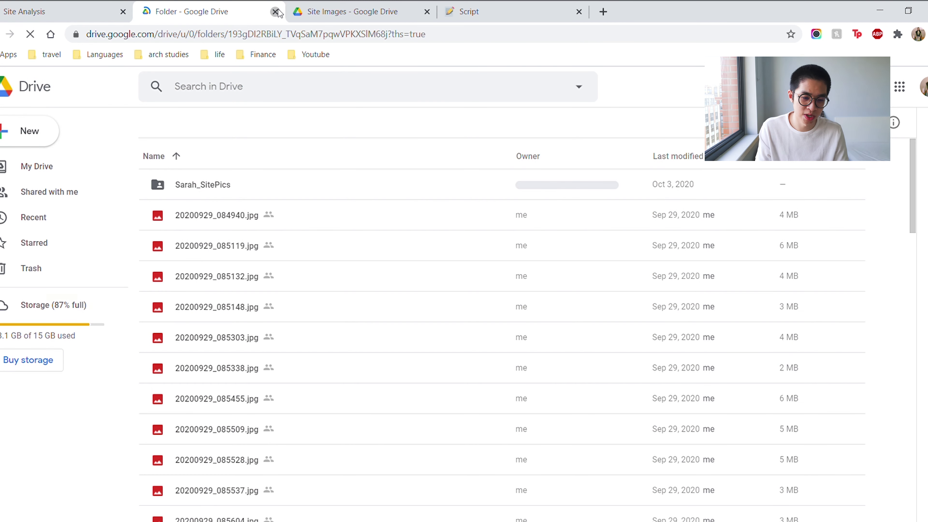
click(276, 12)
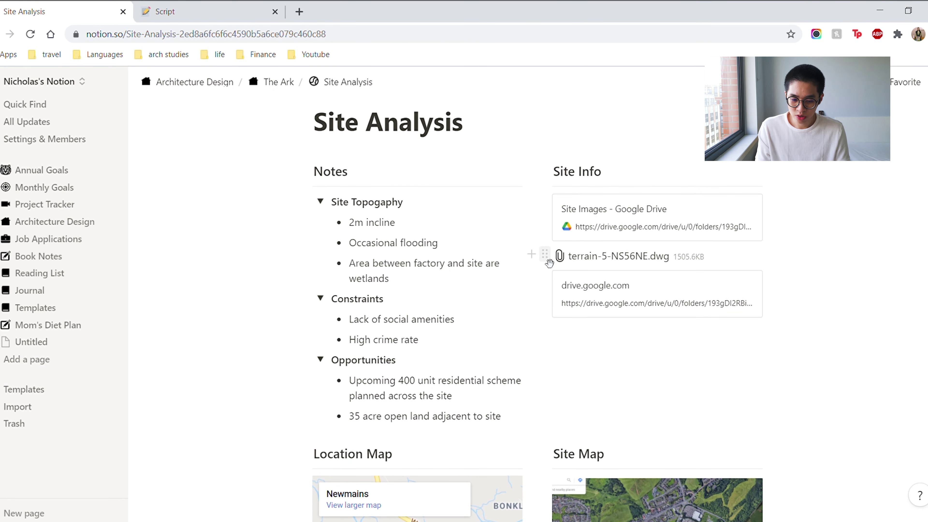
Step: Delete the drive.google.com bookmark below the terrain file, and download the attached terrain-5-NS56NE.dwg
click(545, 281)
key(Delete)
key(Escape)
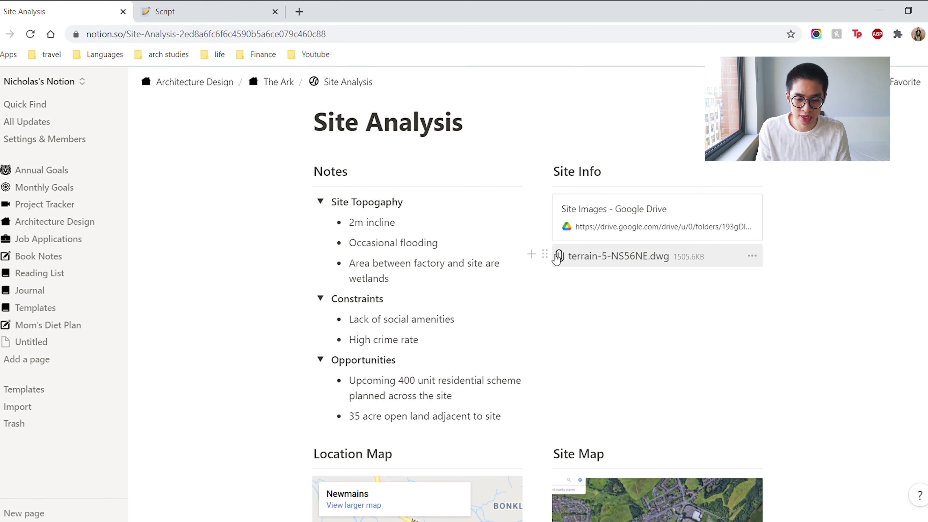
click(577, 262)
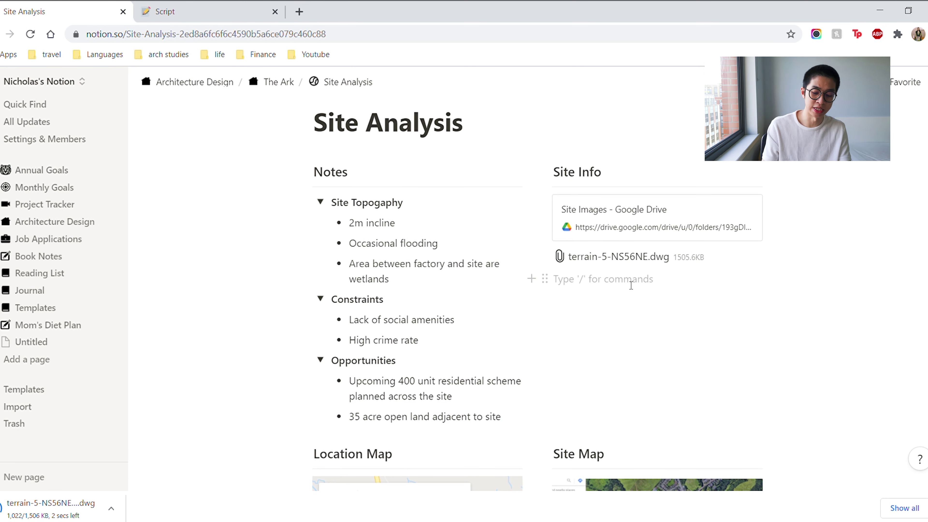
Step: Try a file block on the empty line under Site Info, view its embed link option, and delete the block
text(/fuk)
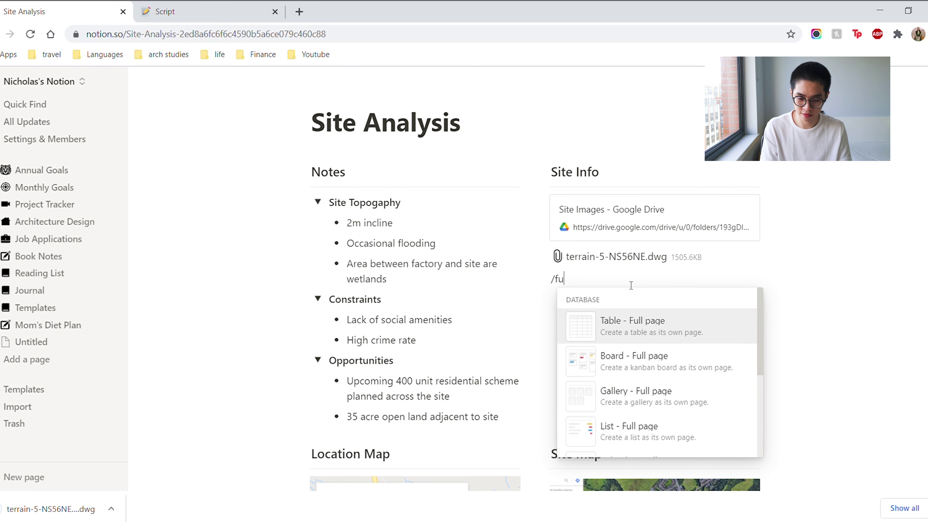
key(BackSpace)
key(BackSpace)
key(BackSpace)
text(file)
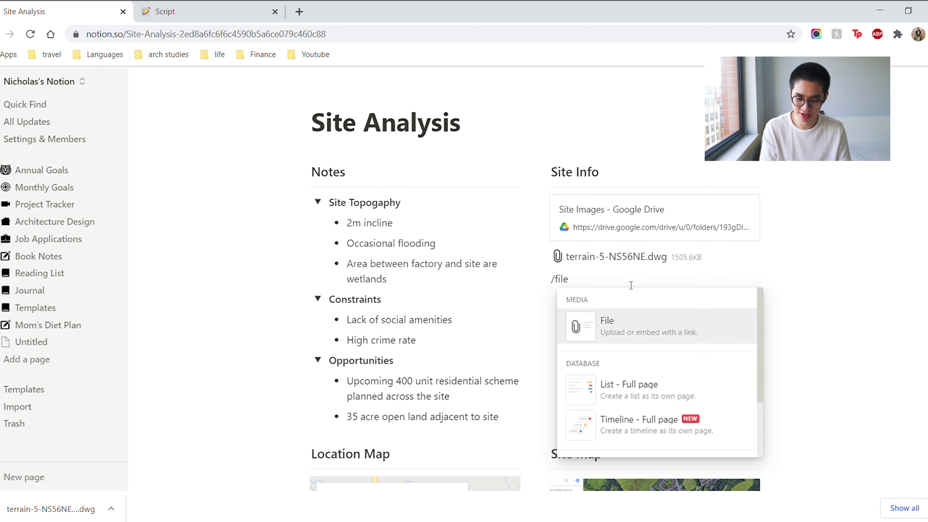
click(666, 332)
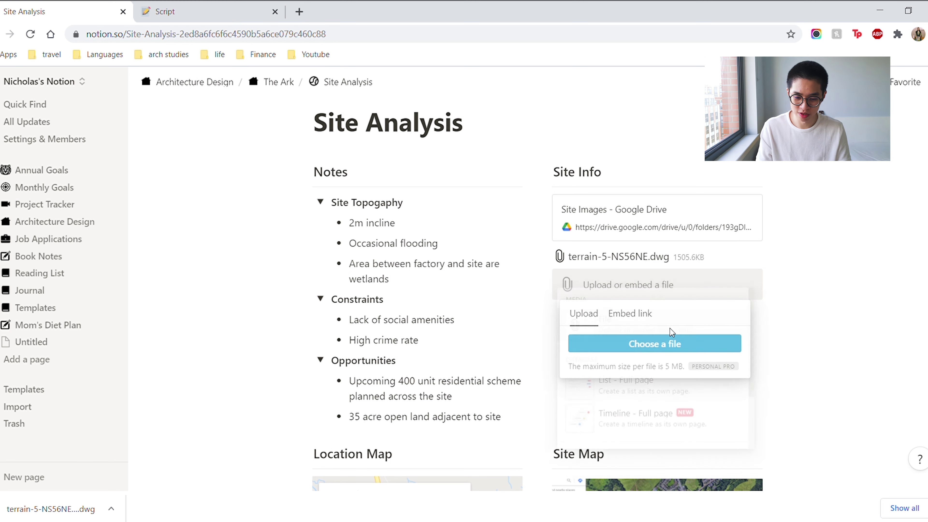
click(638, 314)
click(797, 306)
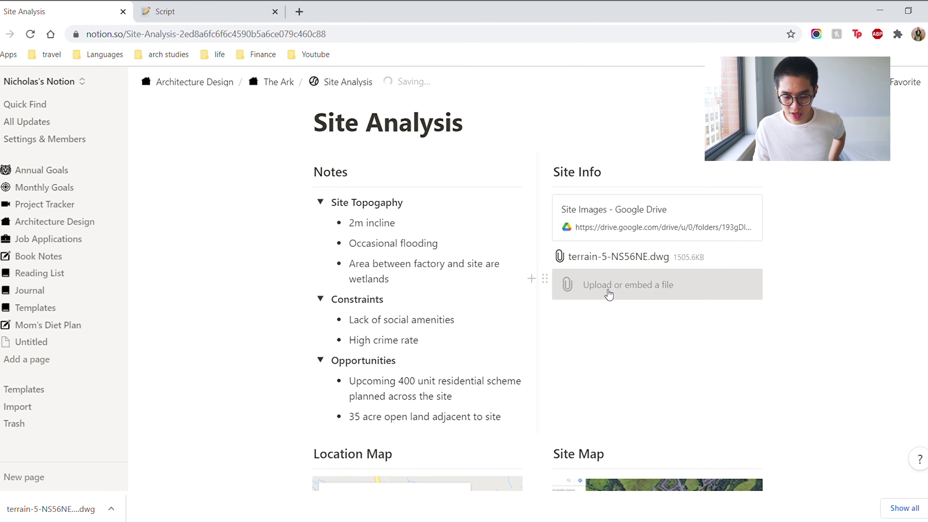
click(544, 280)
key(Delete)
Step: Insert an empty Google Maps embed block directly below the existing location map, leaving its link unfilled
scroll(548, 293, down, 9)
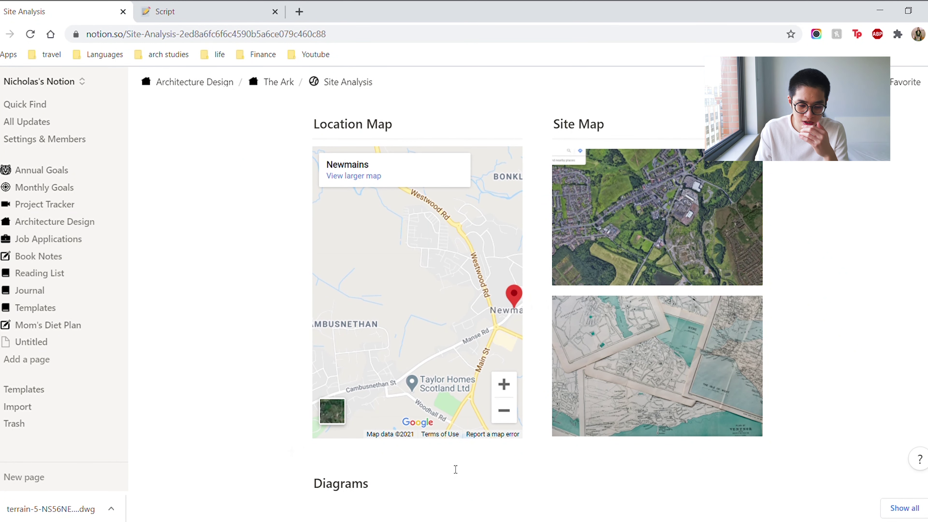
text(/)
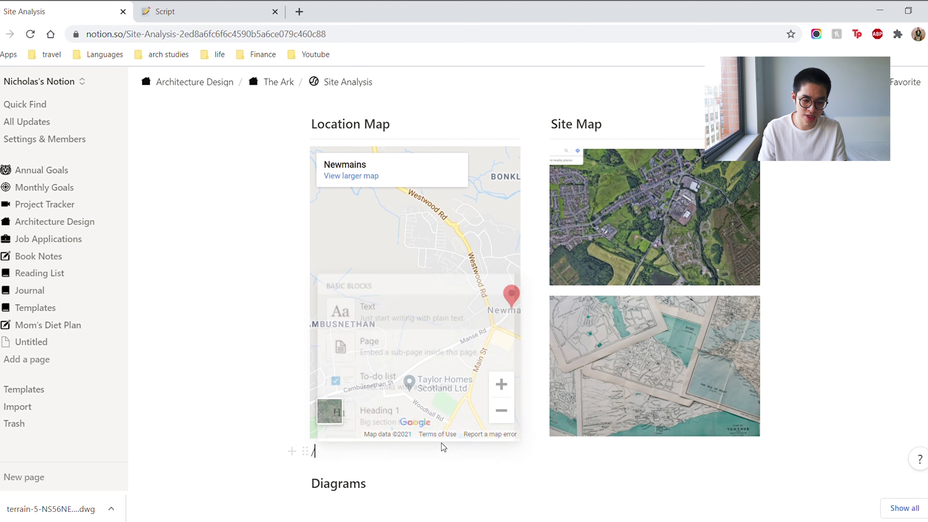
text(map)
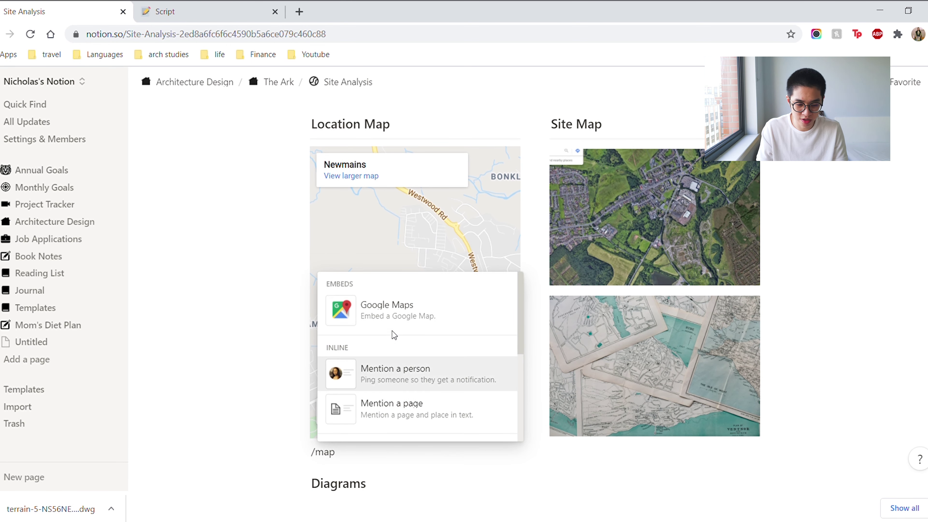
click(392, 331)
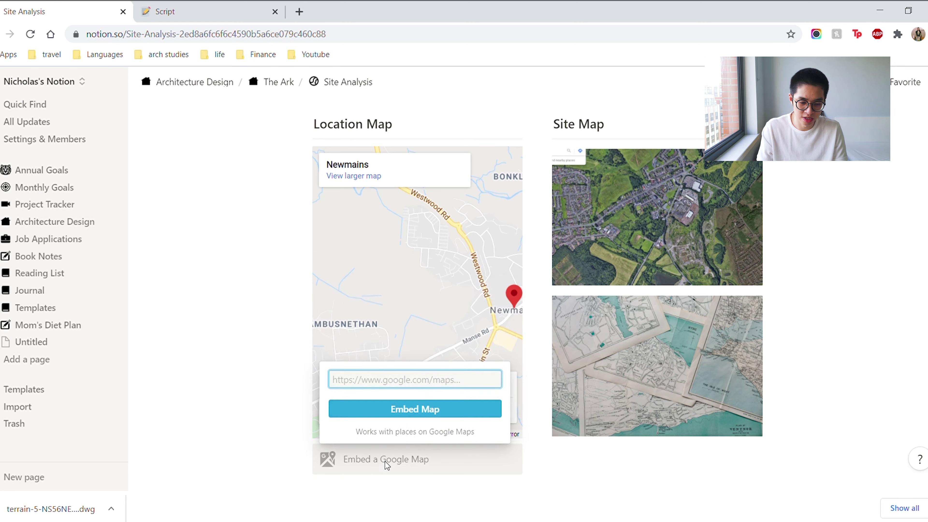
click(415, 286)
Step: Zoom out the embedded Newmains location map and pan it to examine the surrounding region
scroll(406, 274, down, 2)
scroll(424, 310, up, 2)
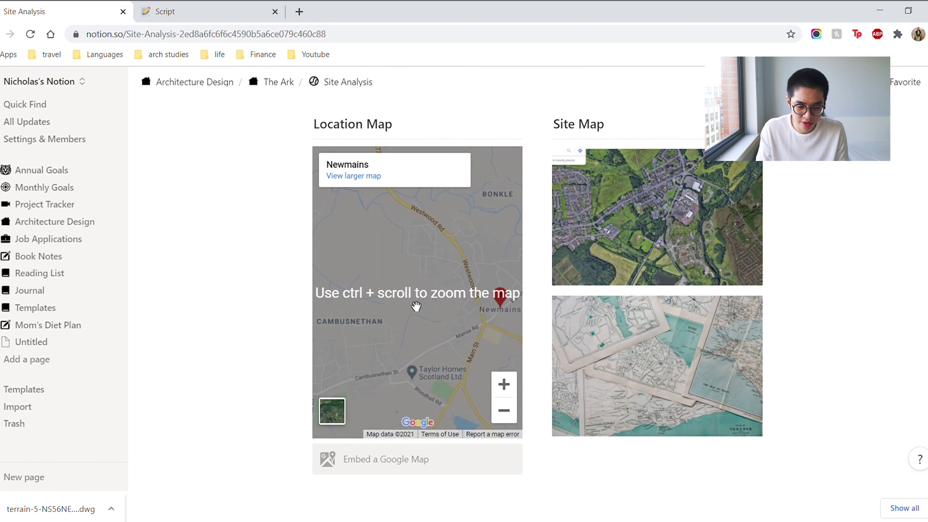
ctrl+scroll(424, 310, down, 3)
mouse_move(402, 293)
mouse_down()
mouse_move(393, 395)
mouse_move(484, 372)
mouse_move(472, 356)
mouse_up()
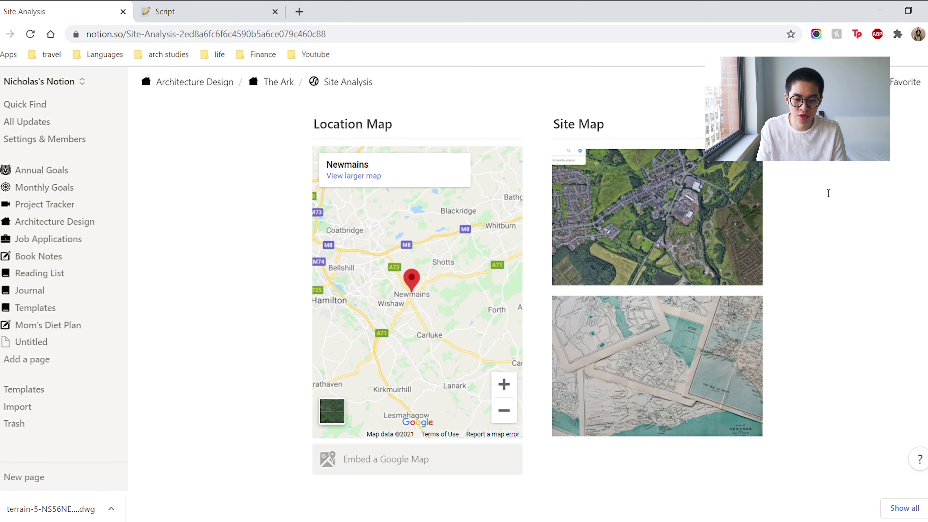
Step: Move the Site Map heading and its two images below the location map, and delete the leftover empty block beside it
drag(811, 421, 541, 166)
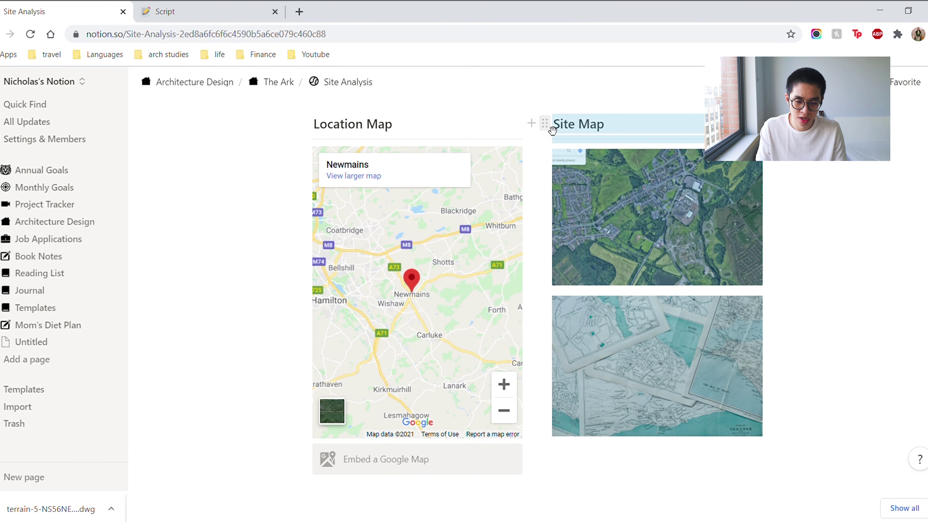
drag(552, 130, 321, 432)
scroll(446, 382, up, 2)
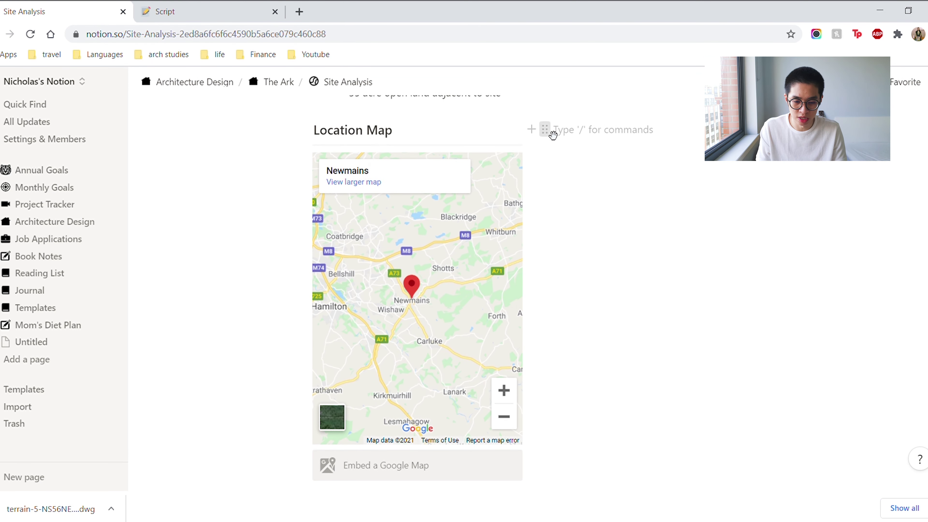
click(553, 136)
key(Delete)
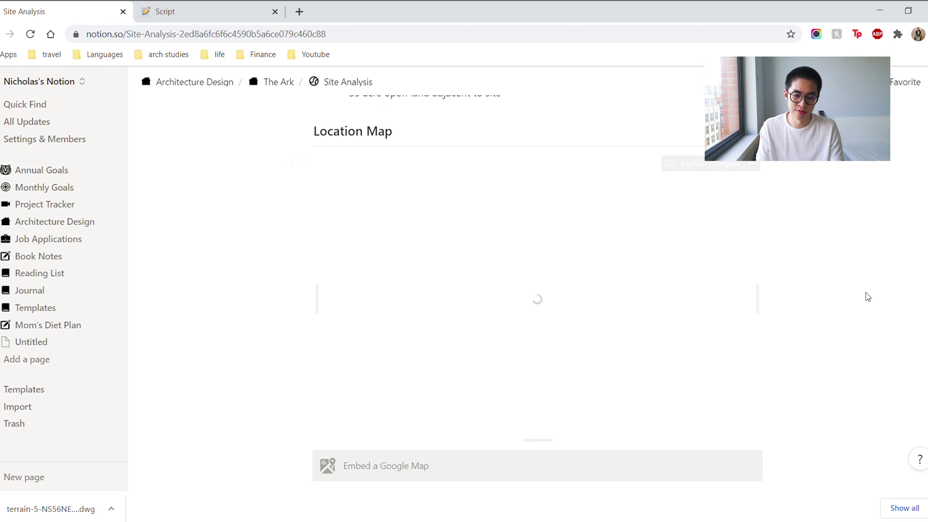
scroll(566, 291, down, 2)
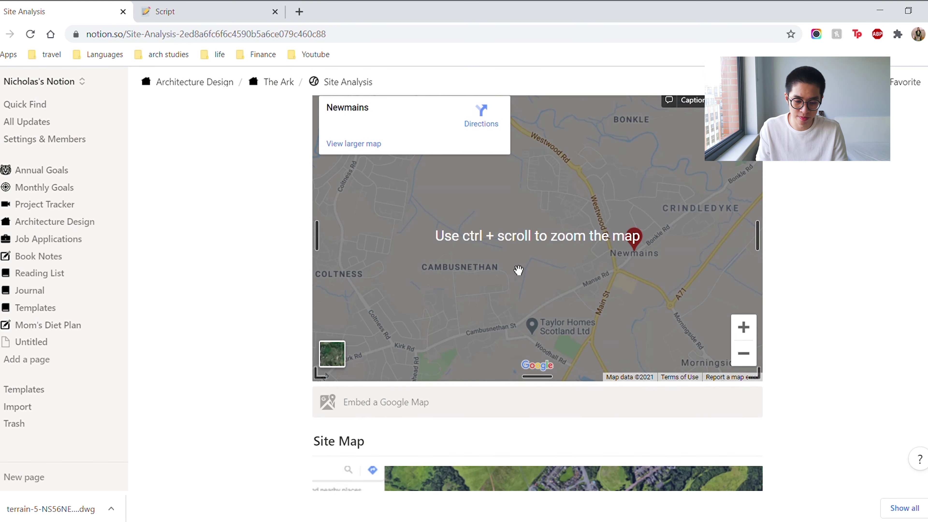
scroll(502, 325, down, 5)
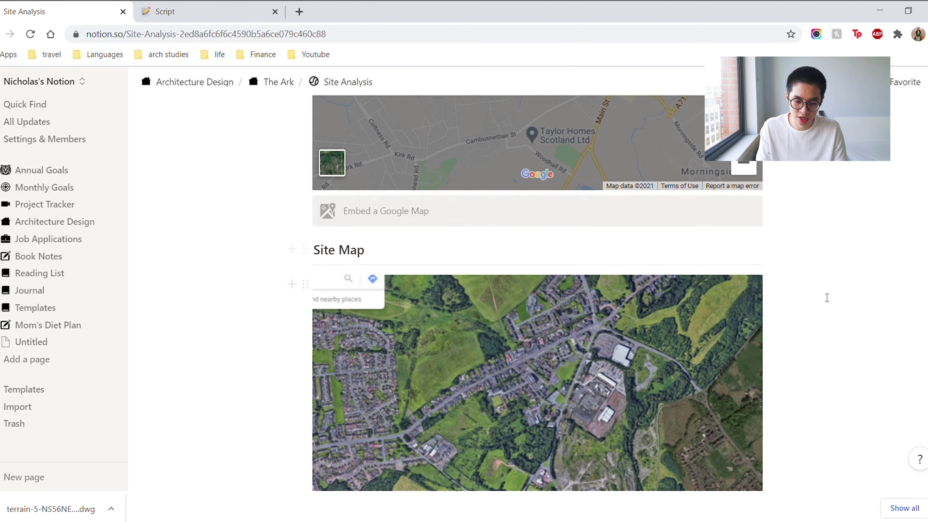
Step: Move the Site Map heading, divider and satellite image into a column beside the location map
drag(798, 192, 353, 340)
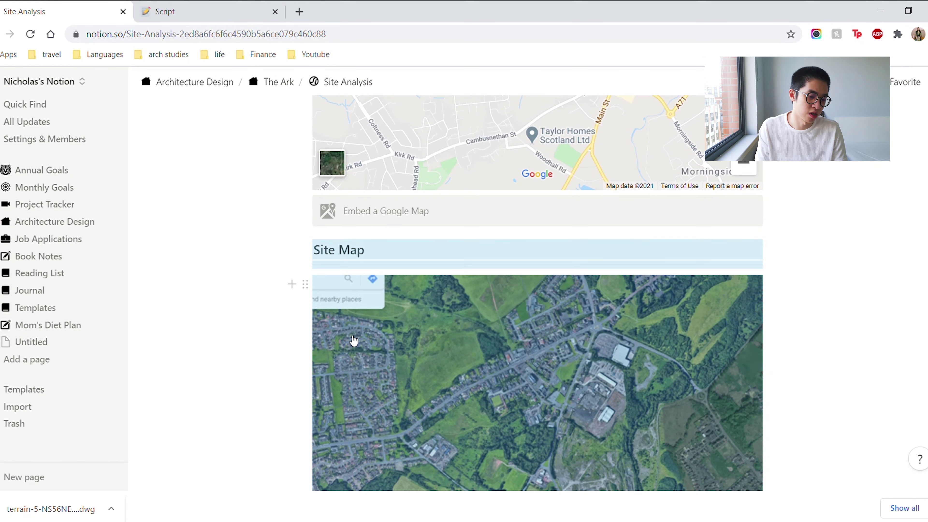
scroll(353, 340, up, 5)
drag(305, 442, 794, 178)
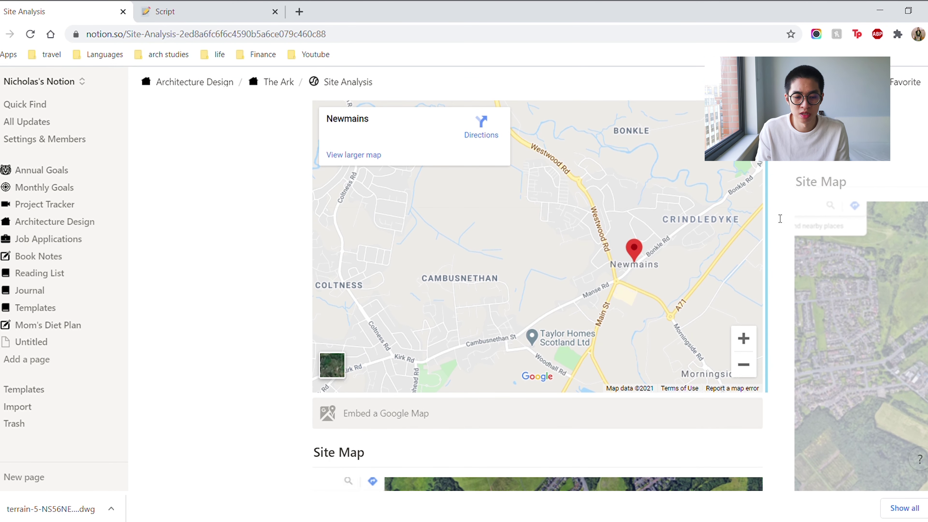
drag(785, 230, 750, 230)
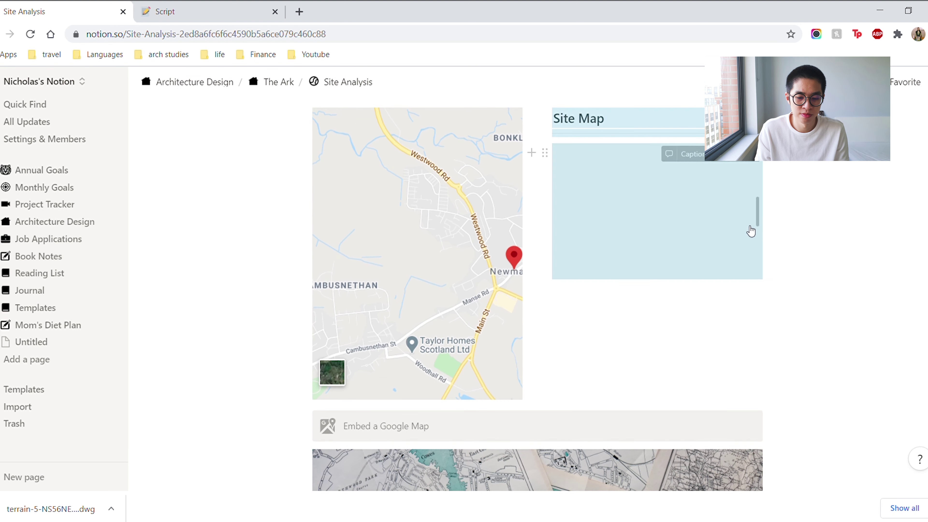
Step: Move the vintage maps image below the satellite image in the Site Map column, and delete the empty Google Map embed
scroll(658, 329, up, 2)
click(620, 371)
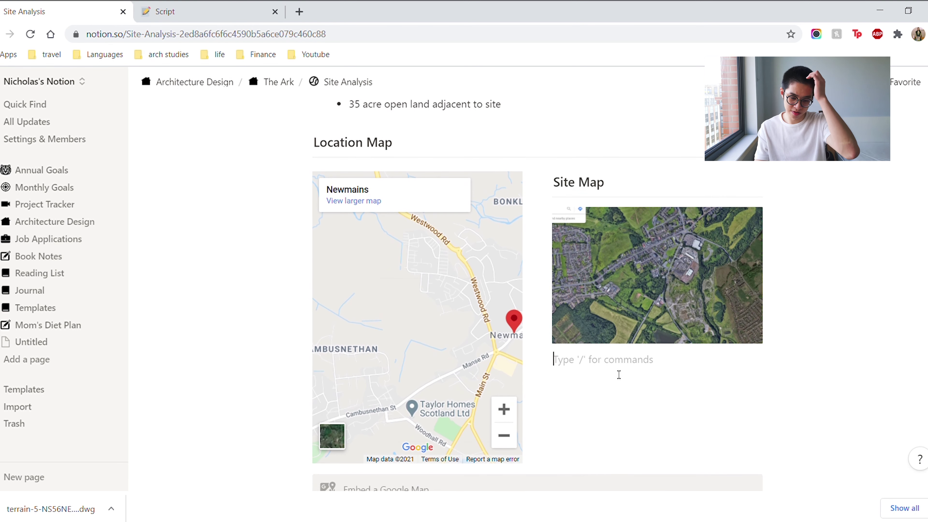
scroll(618, 373, down, 8)
scroll(309, 324, up, 4)
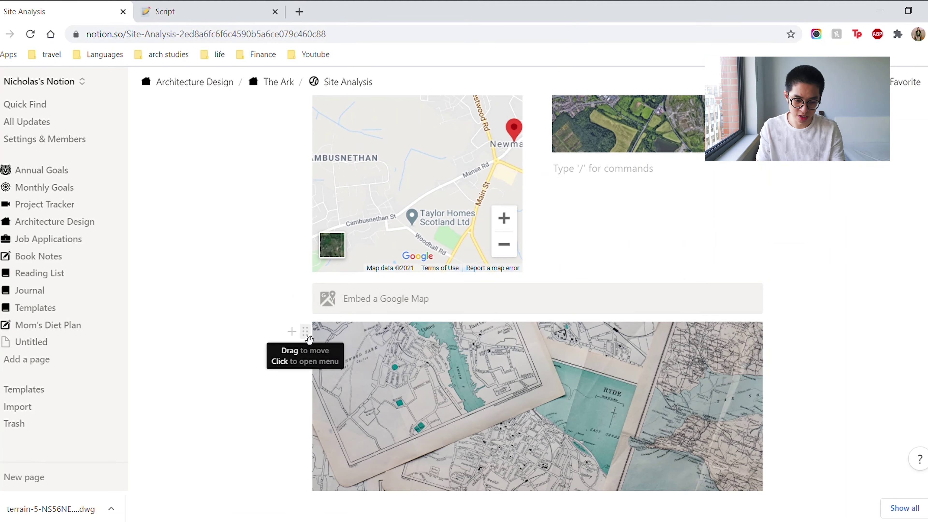
drag(305, 332, 582, 164)
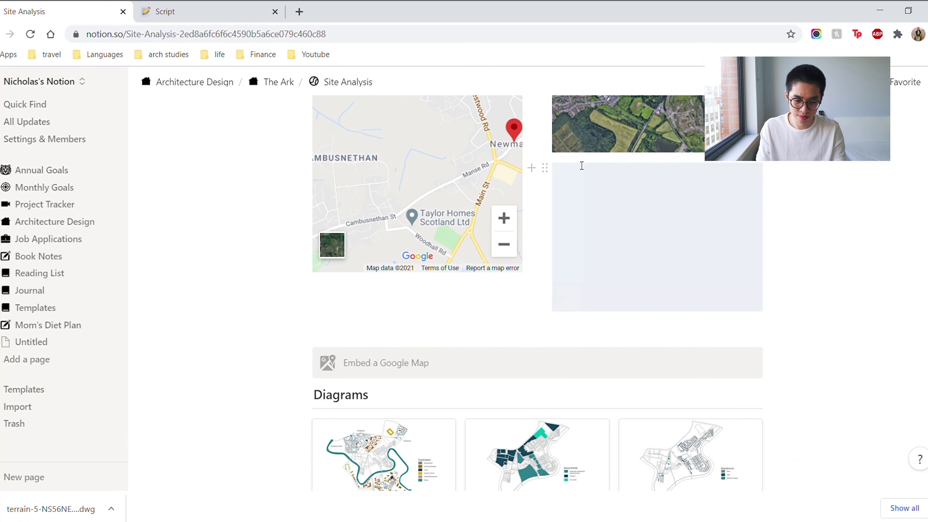
click(306, 363)
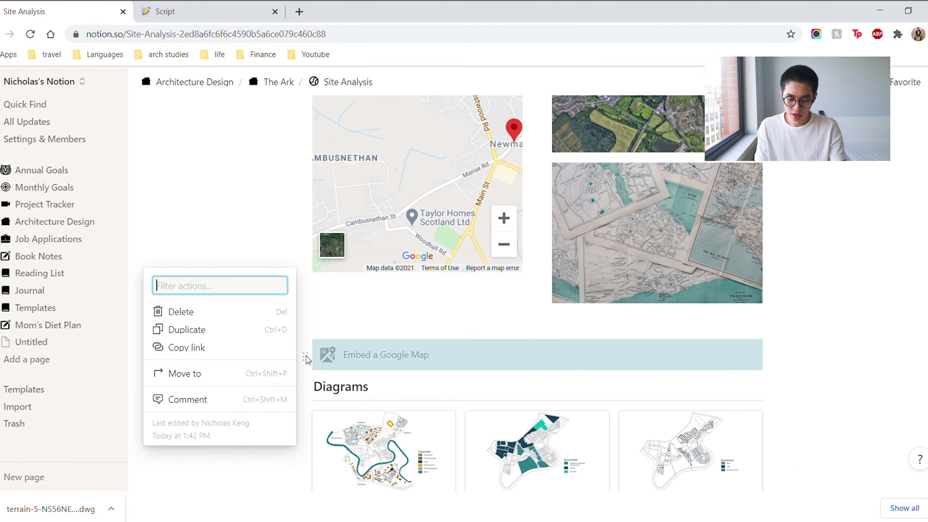
key(Delete)
Step: Open the Regional Analysis card in the Diagrams gallery and examine its typologies map
scroll(438, 274, down, 5)
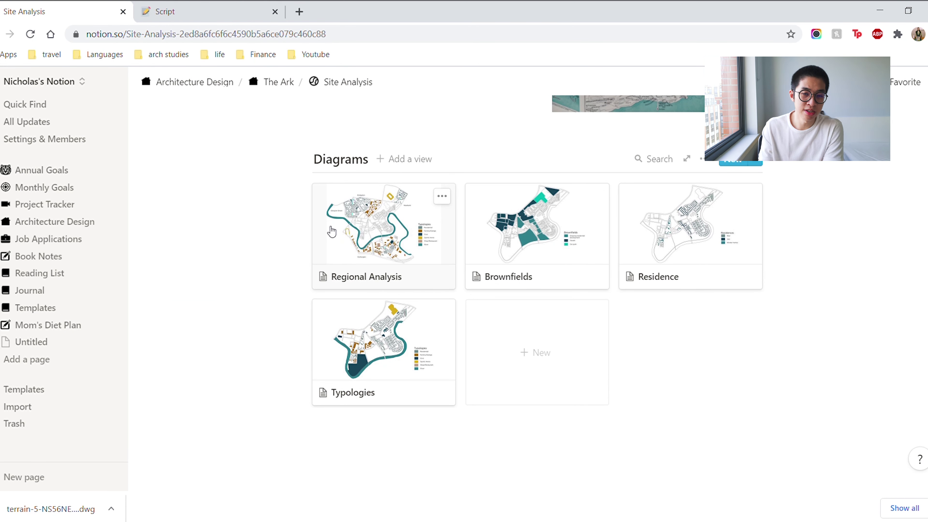
click(422, 236)
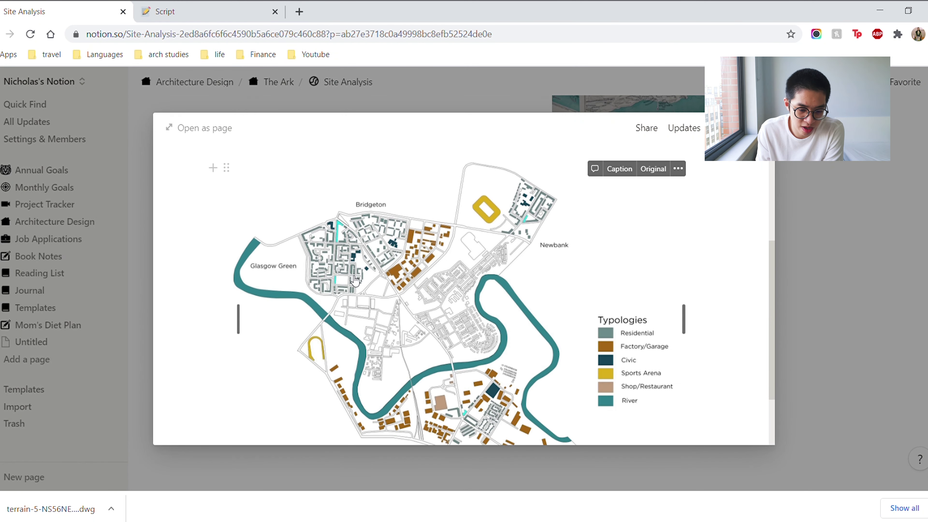
scroll(506, 285, down, 3)
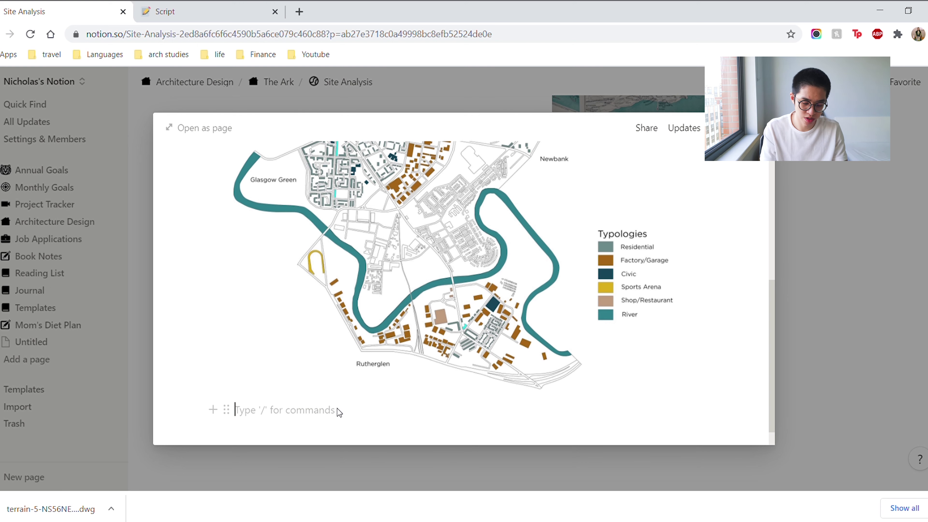
Step: Try an image block below the Regional Analysis map, delete it, and close the card to return to Site Analysis
text(/ima)
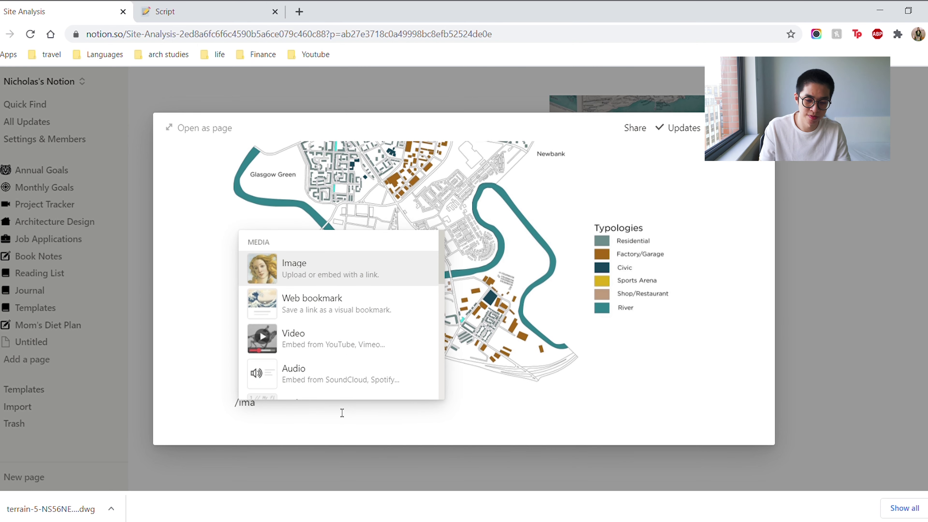
key(Return)
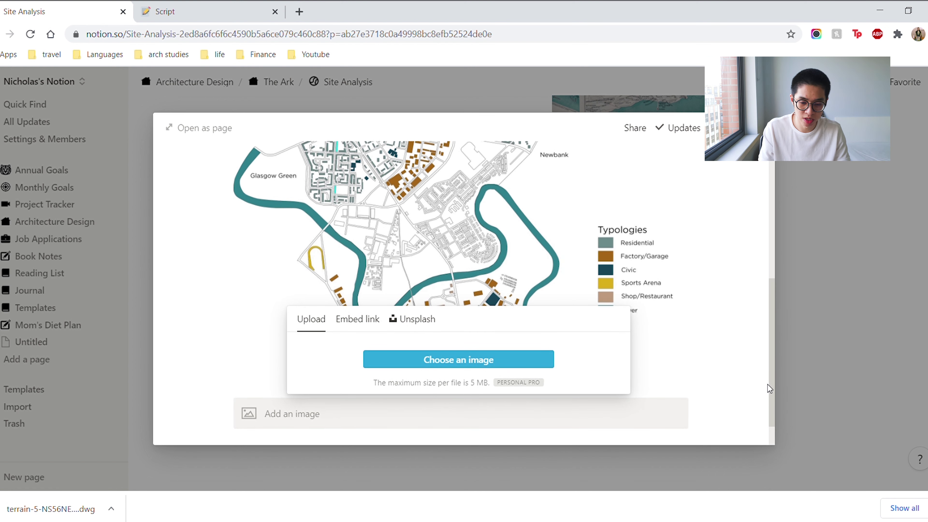
key(Escape)
click(227, 408)
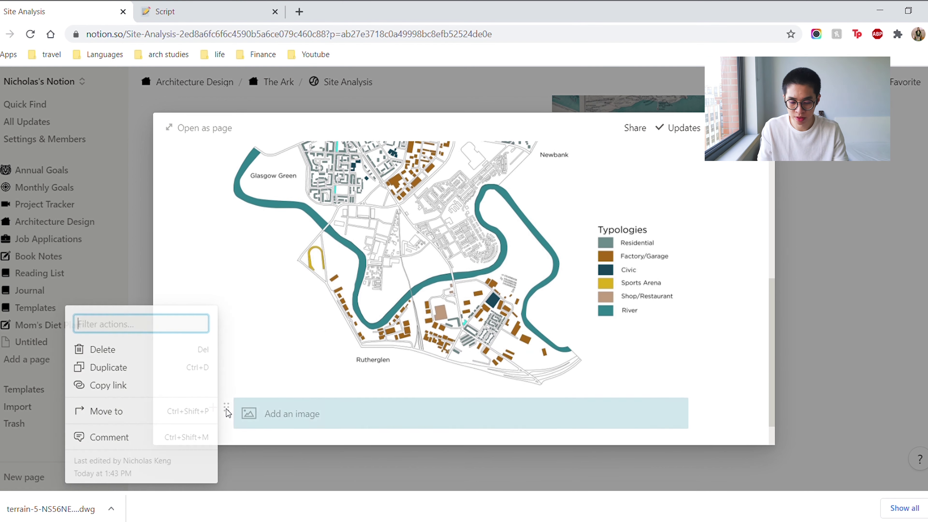
key(Delete)
click(770, 257)
click(812, 260)
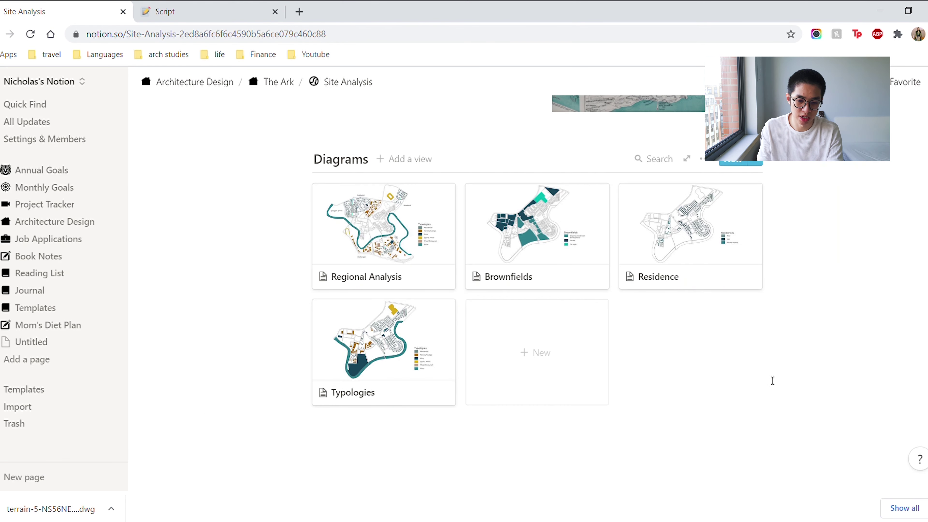
Step: Set the card size of the Diagrams gallery view to Large
click(711, 162)
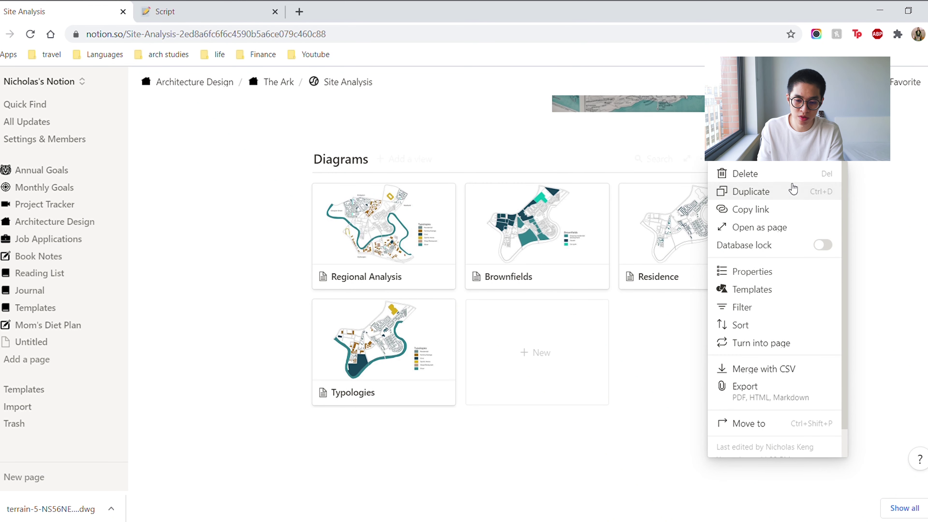
click(812, 275)
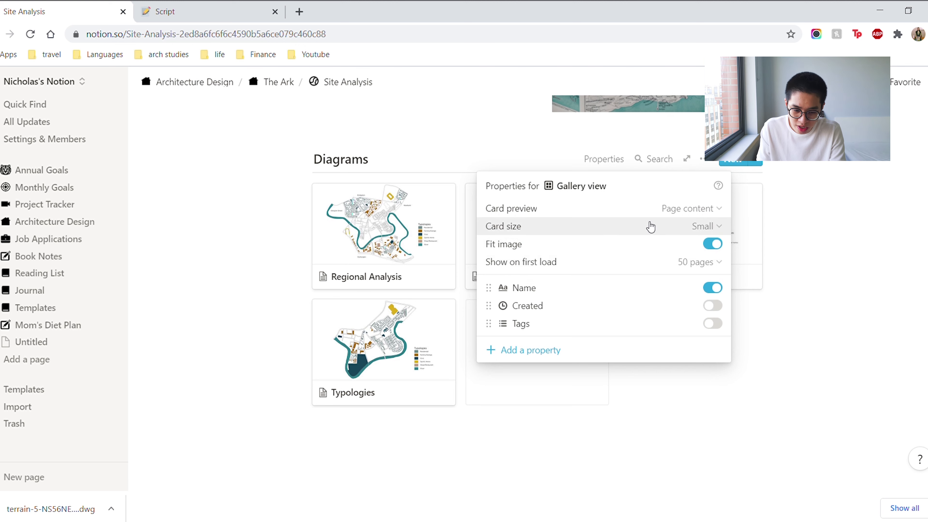
click(707, 226)
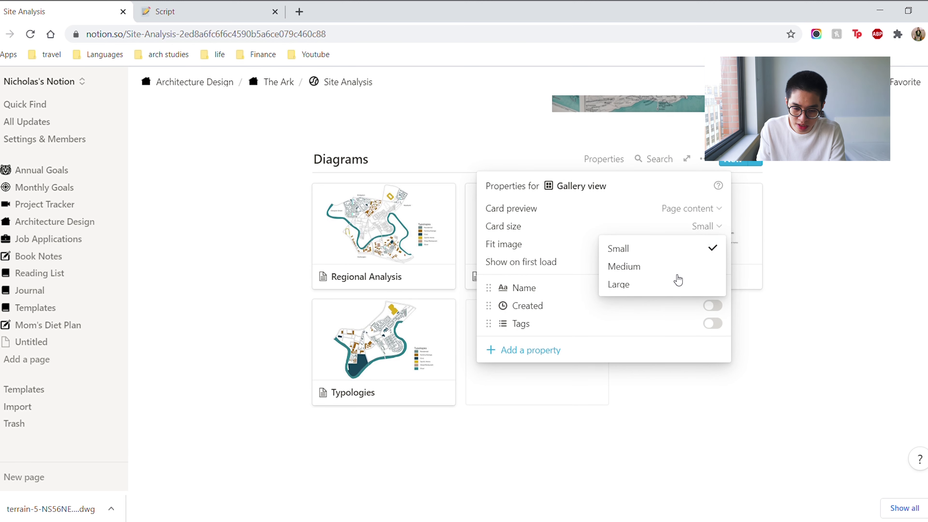
click(676, 285)
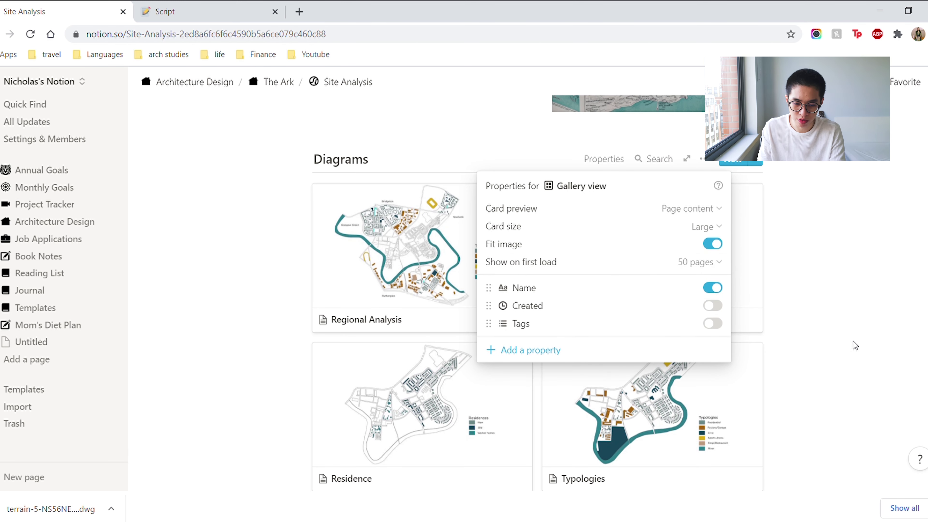
Step: Close the gallery view settings and look over the Diagrams gallery and the Regional Analysis card
click(822, 339)
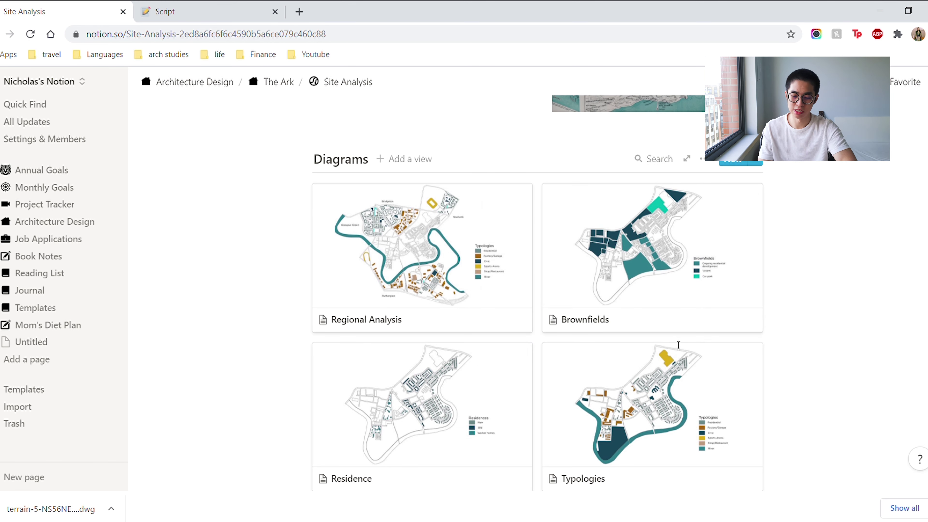
scroll(787, 329, down, 4)
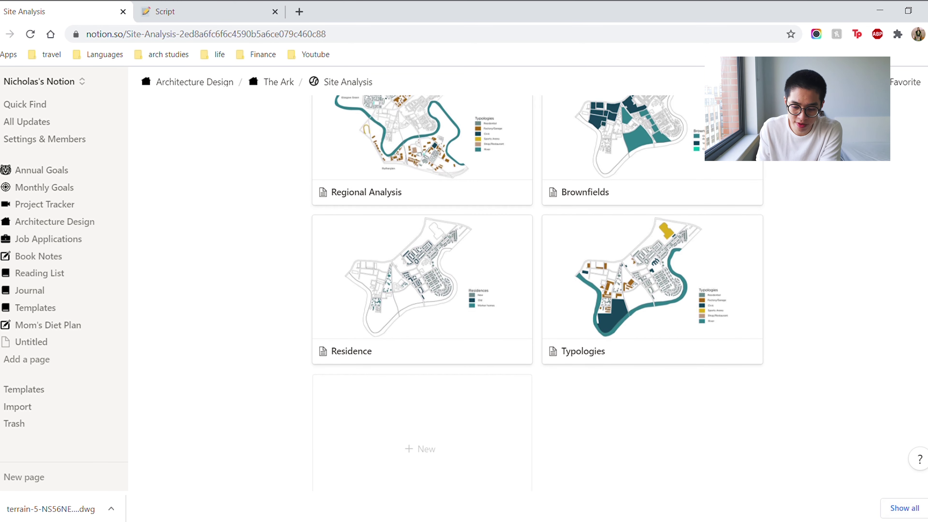
scroll(895, 404, up, 10)
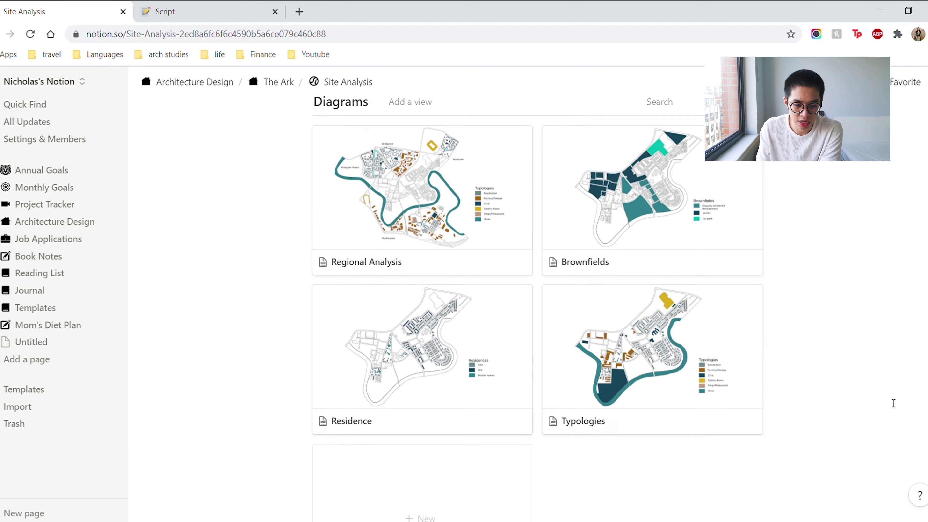
scroll(837, 354, up, 10)
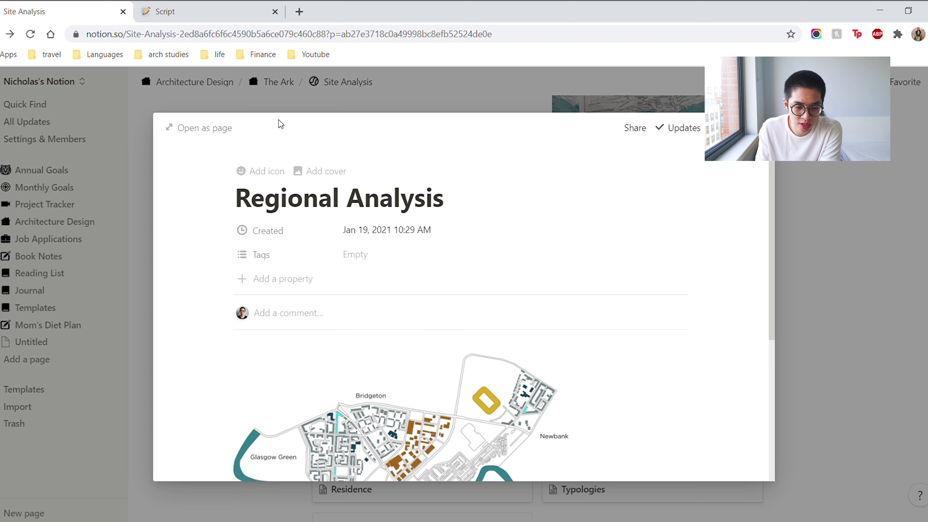
click(275, 95)
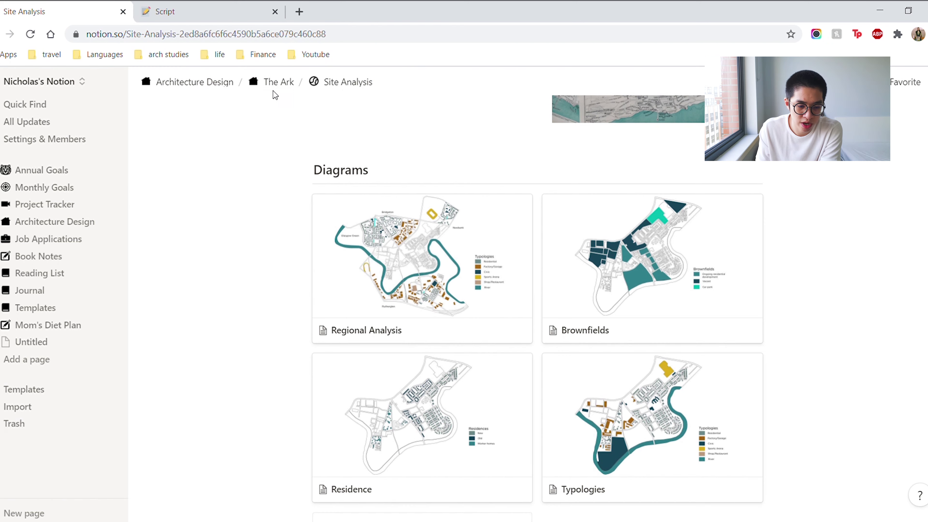
scroll(294, 148, up, 6)
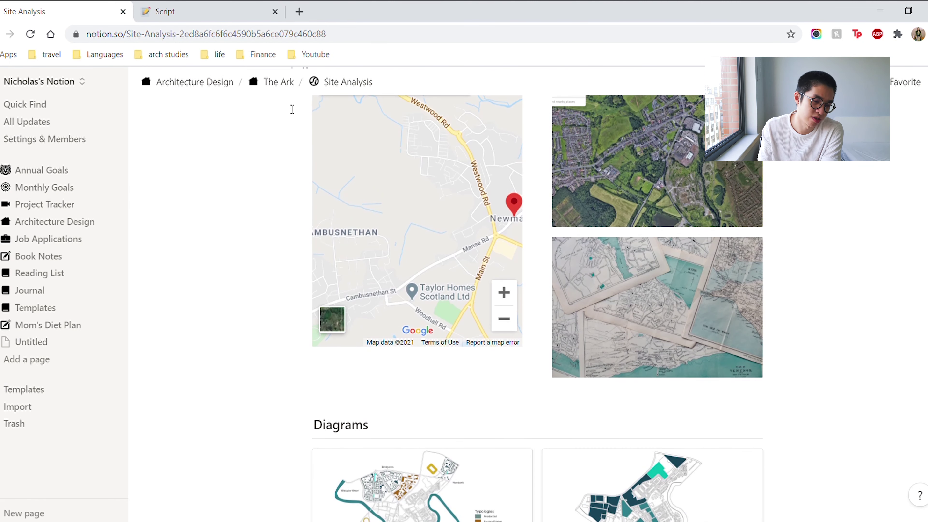
Step: Return to The Ark project page and open the Project Specific page from its Research column
click(282, 83)
scroll(442, 345, down, 6)
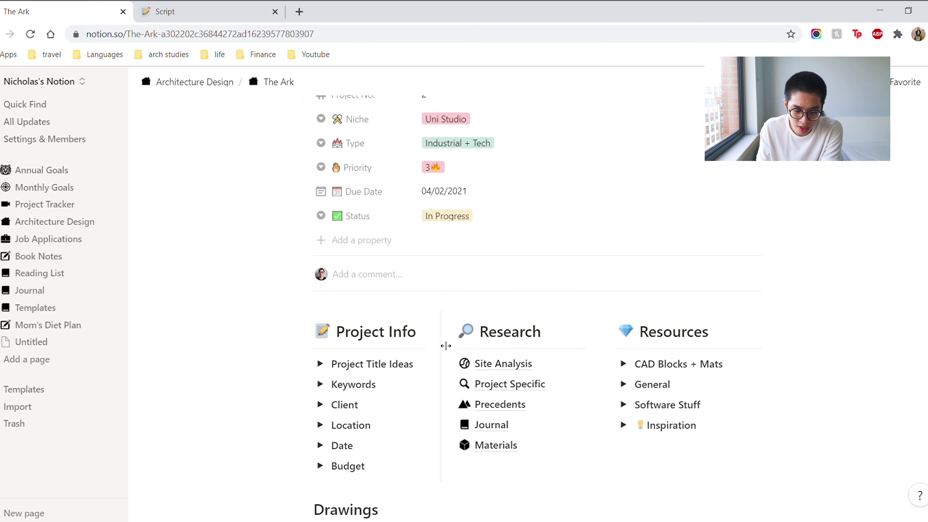
scroll(532, 234, down, 2)
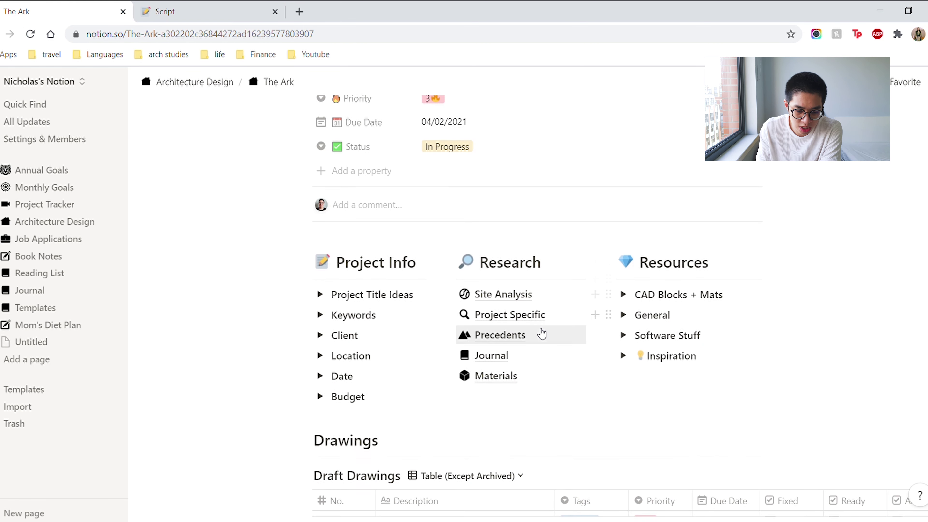
scroll(540, 322, down, 2)
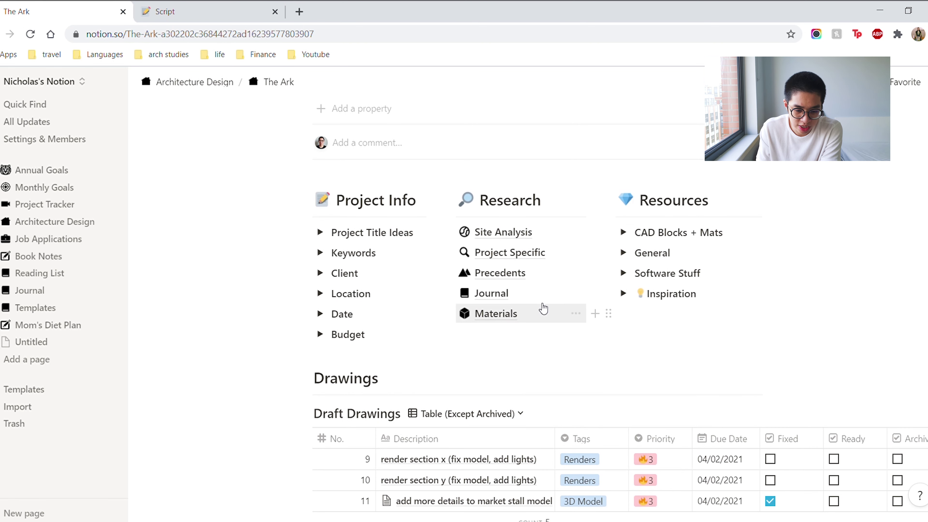
click(540, 256)
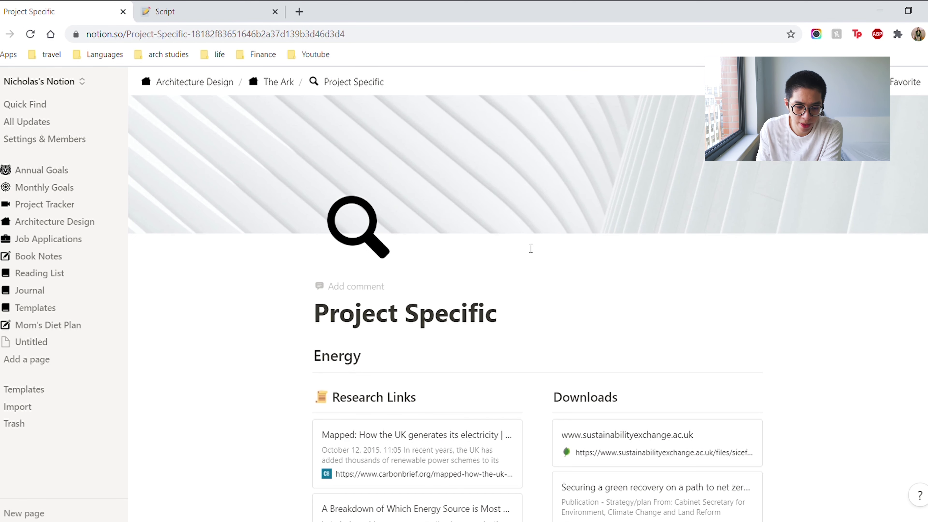
Step: Try a web bookmark block below the last link in the Energy section's Downloads column, and remove the command text
scroll(531, 248, down, 5)
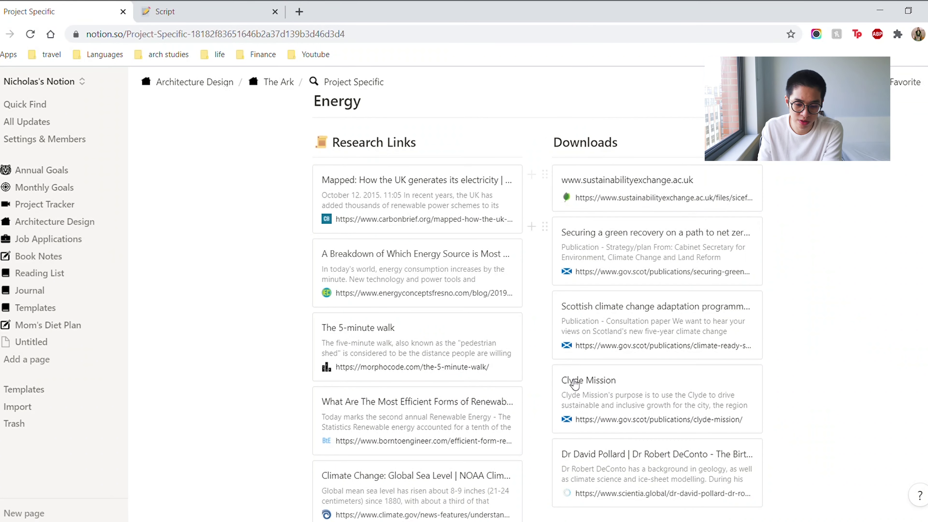
scroll(768, 227, down, 2)
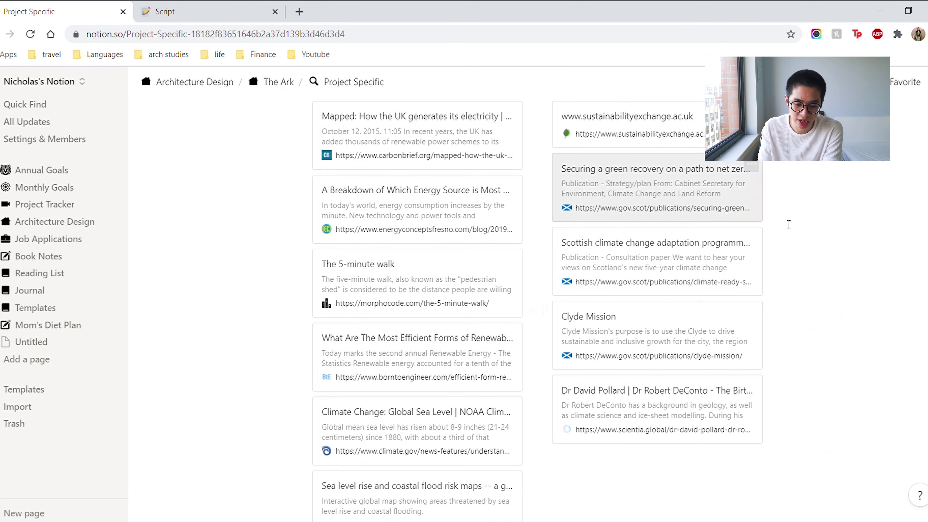
click(587, 474)
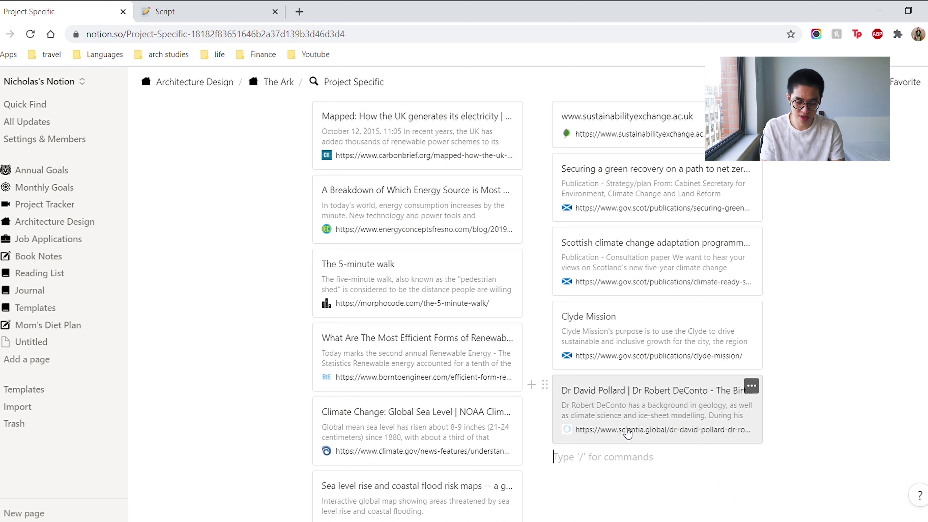
text(/web)
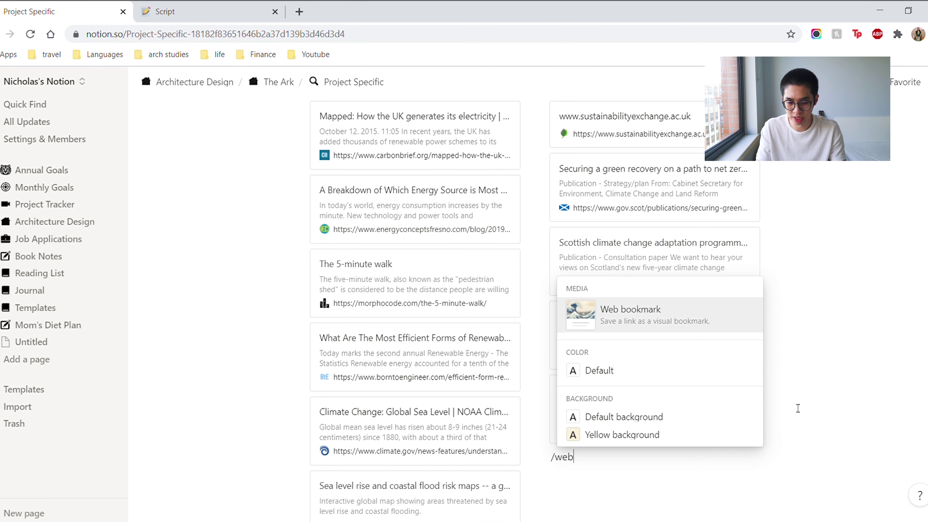
click(704, 492)
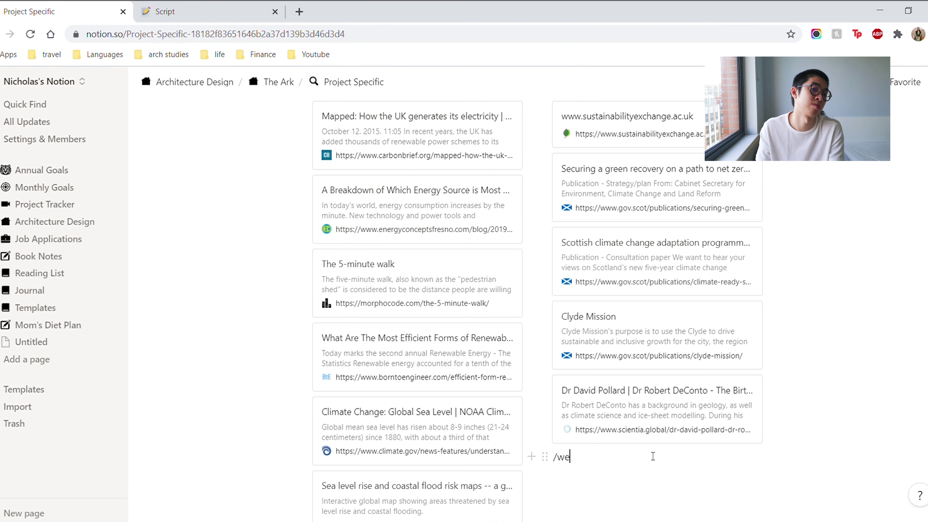
key(BackSpace)
key(BackSpace)
Step: Examine the research links in the Hydroponics section and how it is separated from the Energy section
scroll(665, 470, down, 10)
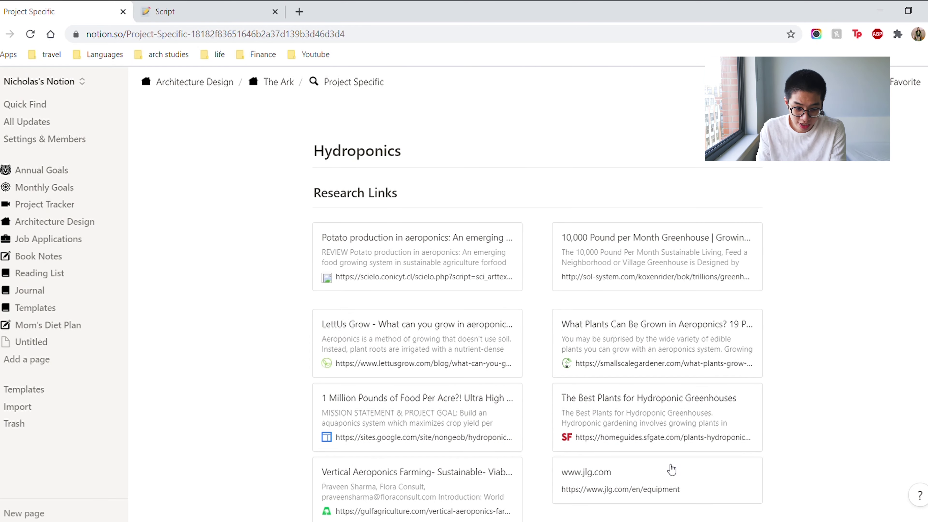
scroll(445, 390, up, 5)
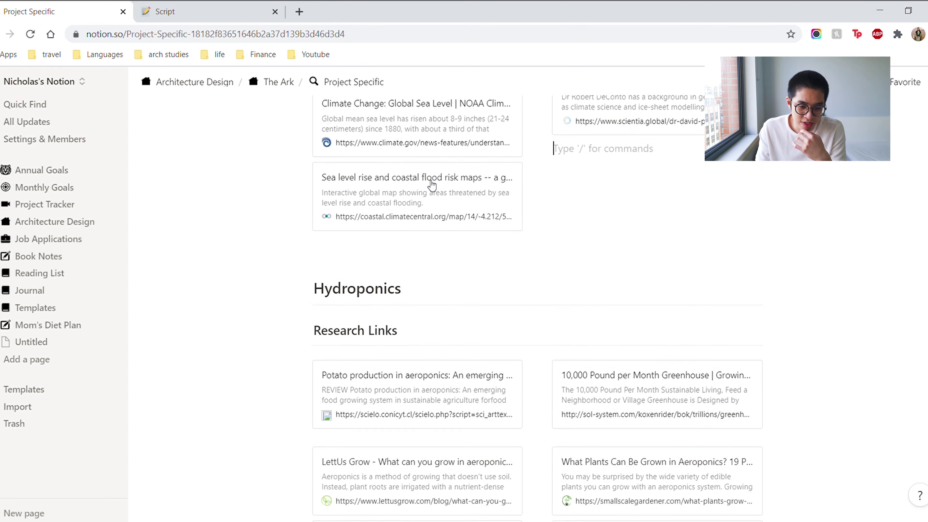
scroll(315, 359, down, 5)
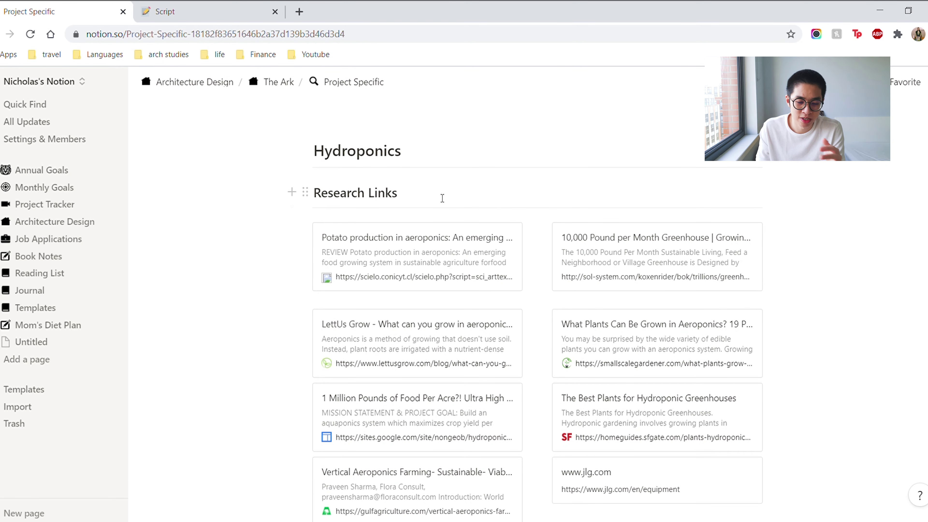
scroll(442, 198, down, 4)
scroll(424, 344, up, 5)
scroll(424, 305, down, 2)
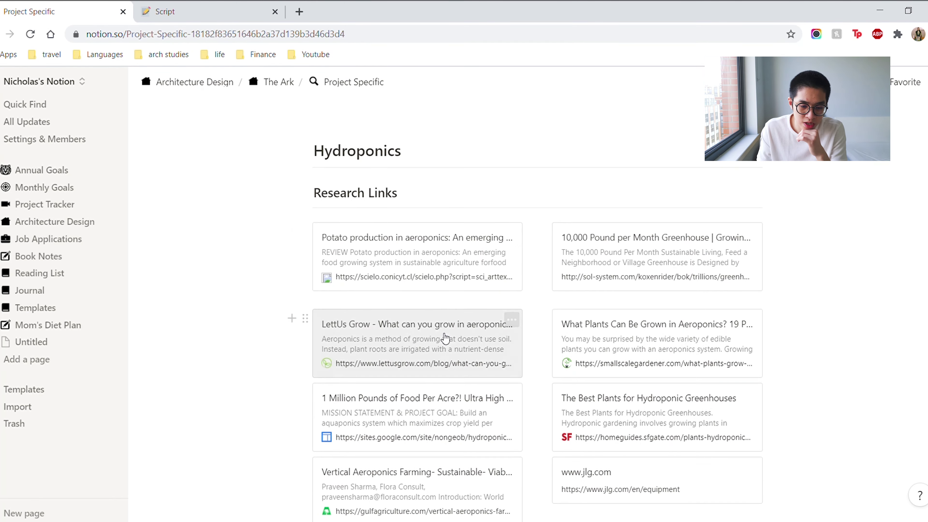
Step: Try a divider block at the end of the Energy section's Downloads column, and undo it
scroll(450, 318, up, 3)
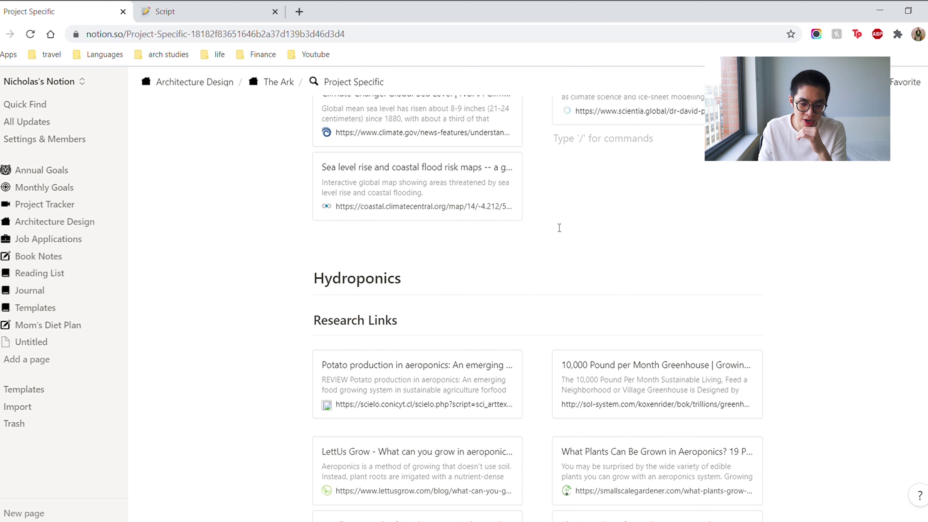
key(Return)
text(/divi)
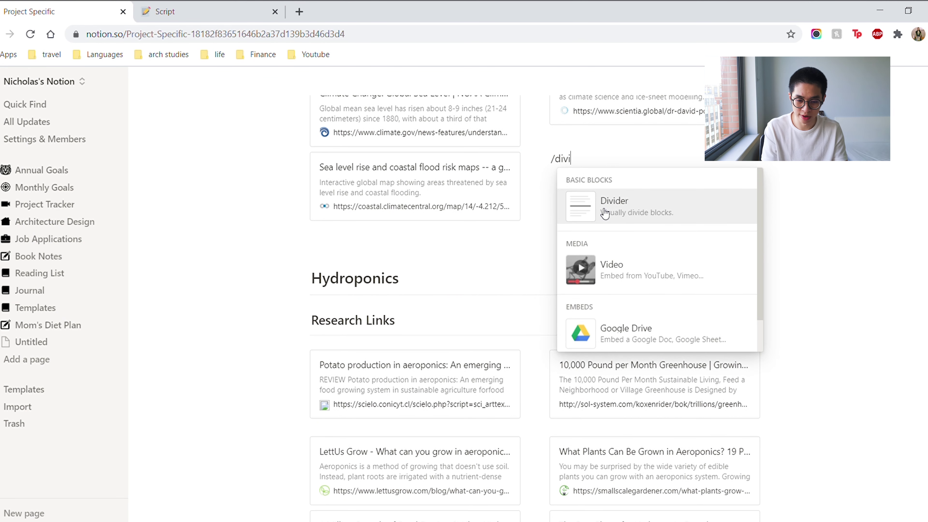
key(Return)
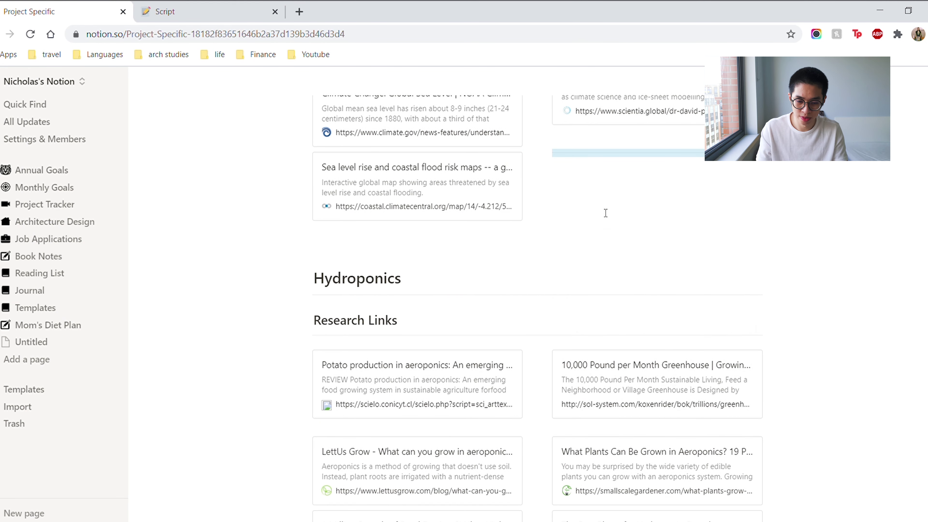
drag(553, 157, 365, 239)
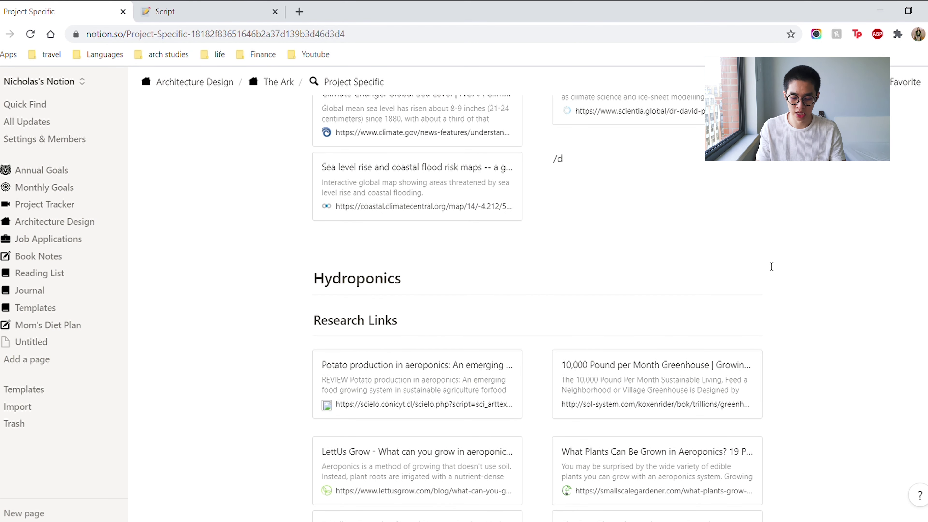
Step: Review the Hydroponics notes and collapse the Hydroponics vs Aeroponics and Aeroponics Pros and Cons toggles
scroll(782, 262, down, 10)
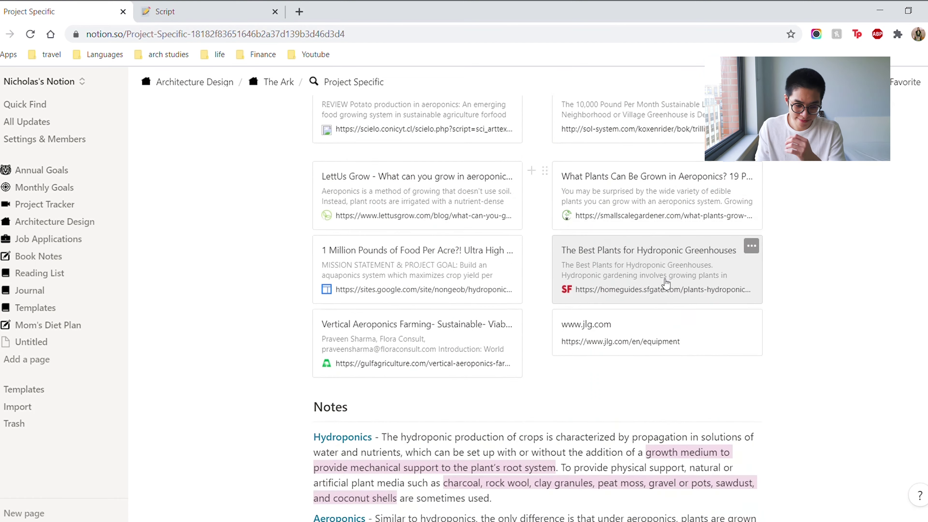
scroll(383, 273, down, 3)
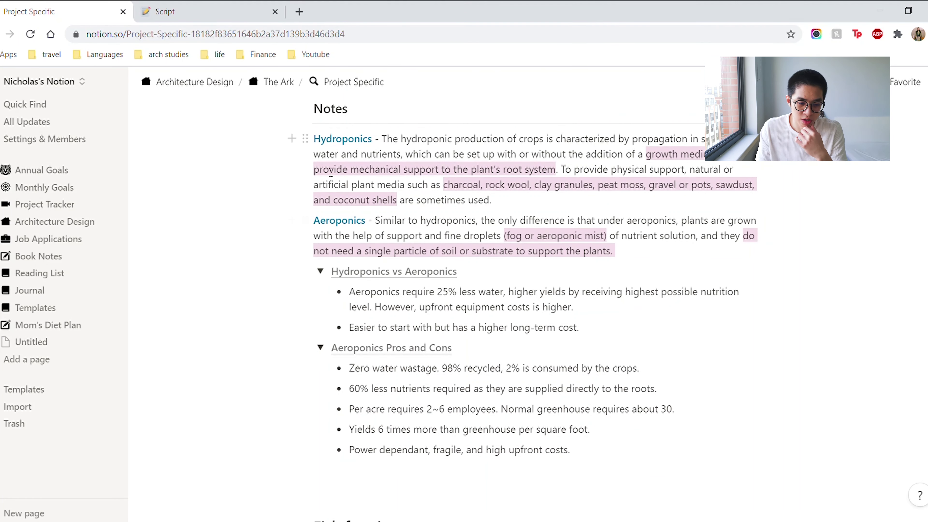
scroll(369, 172, up, 2)
scroll(352, 254, down, 6)
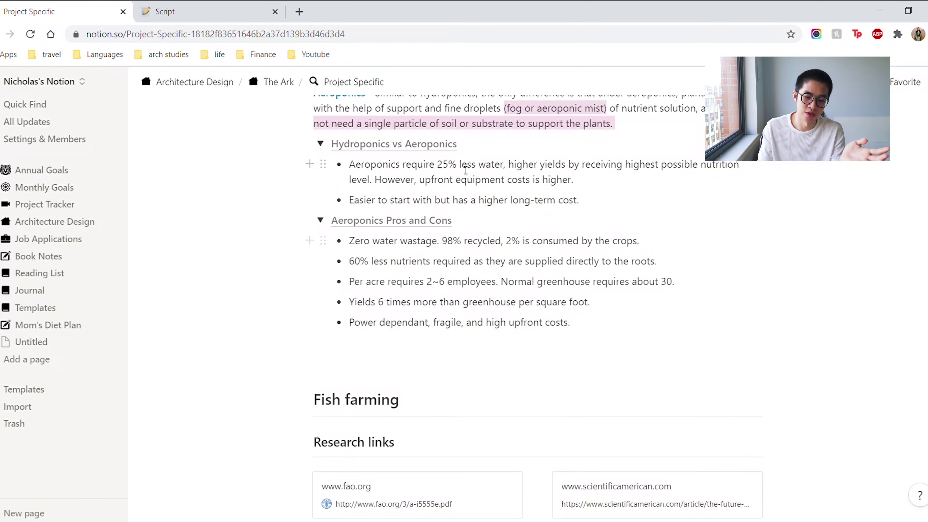
scroll(336, 299, up, 6)
click(322, 339)
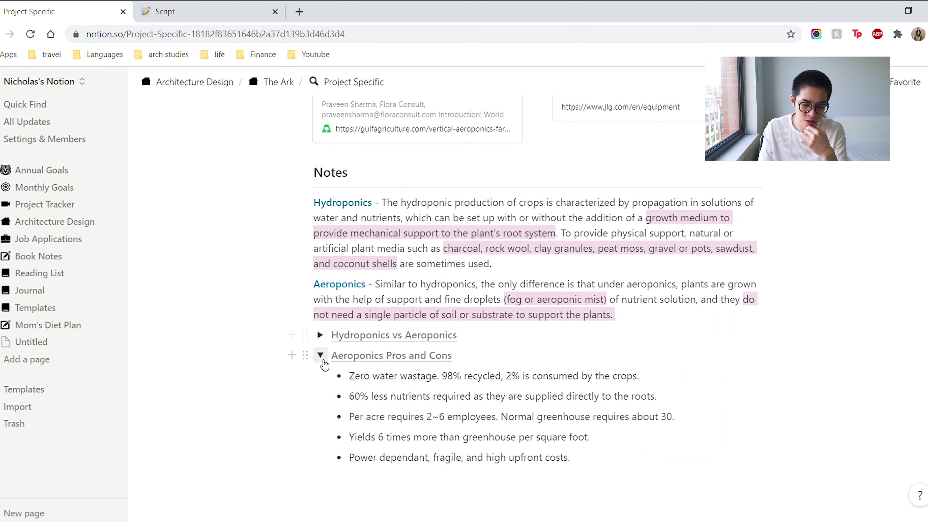
click(320, 357)
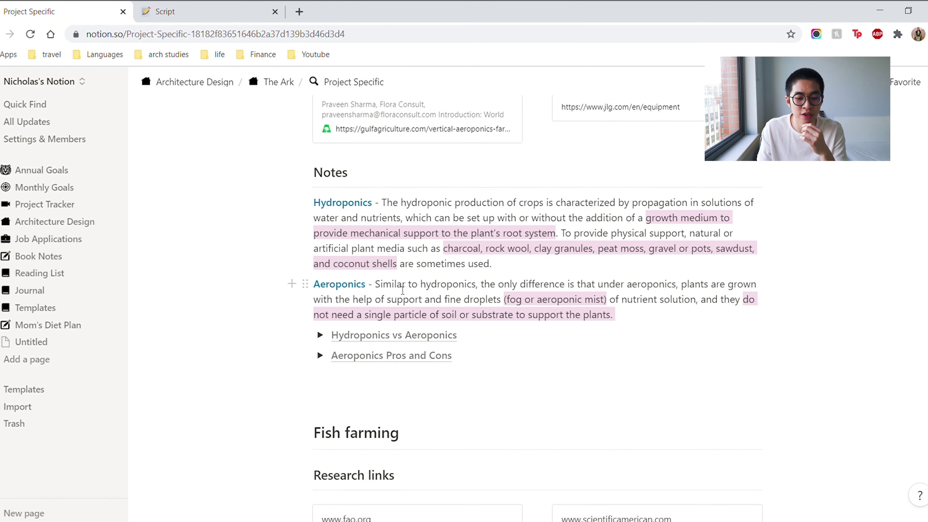
Step: Highlight "Similar to hydroponics" in the Aeroponics note with the orange background
drag(376, 285, 491, 283)
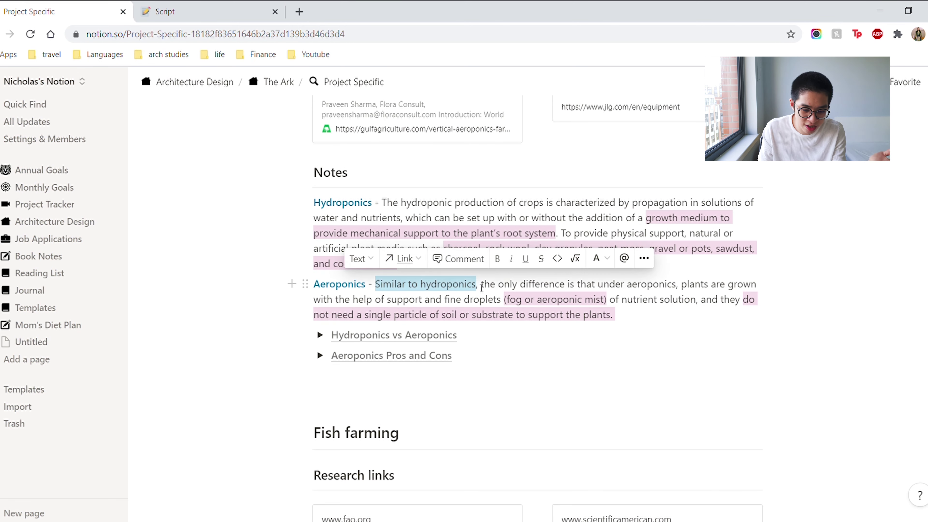
click(594, 259)
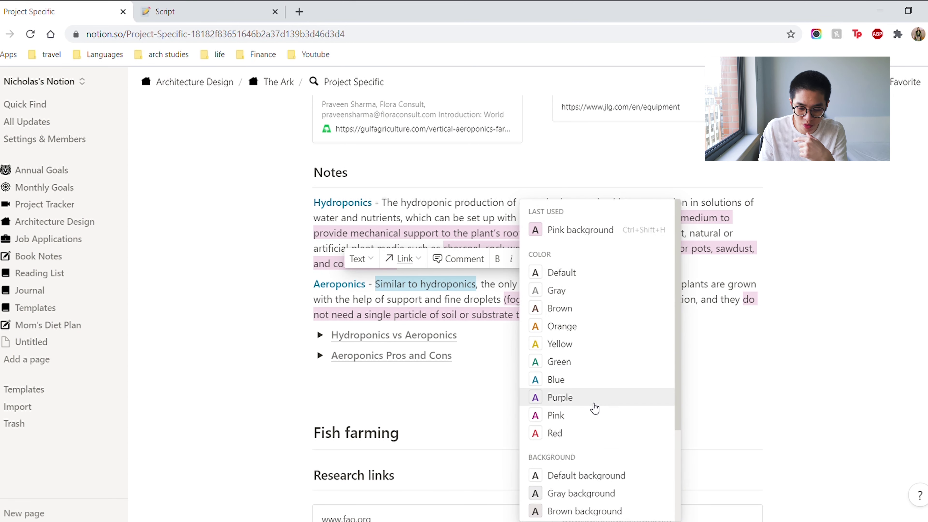
scroll(600, 421, down, 3)
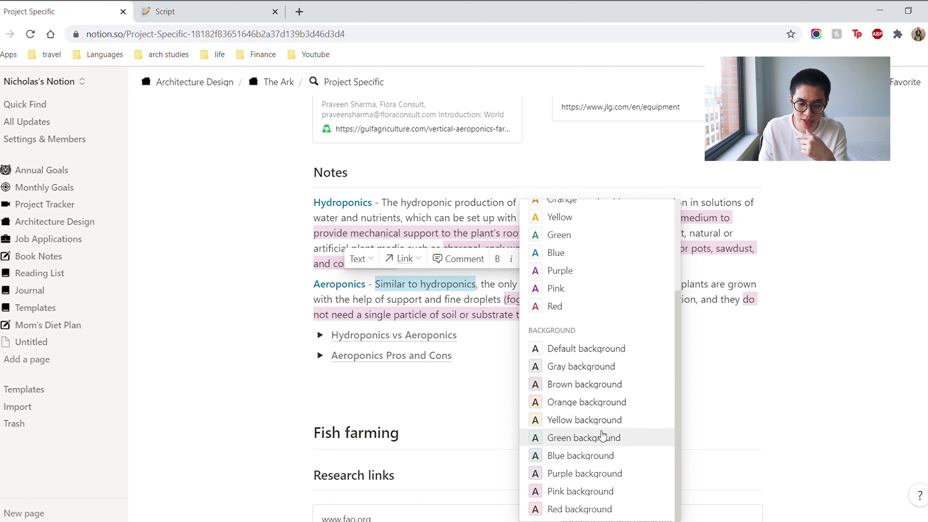
click(621, 409)
click(674, 362)
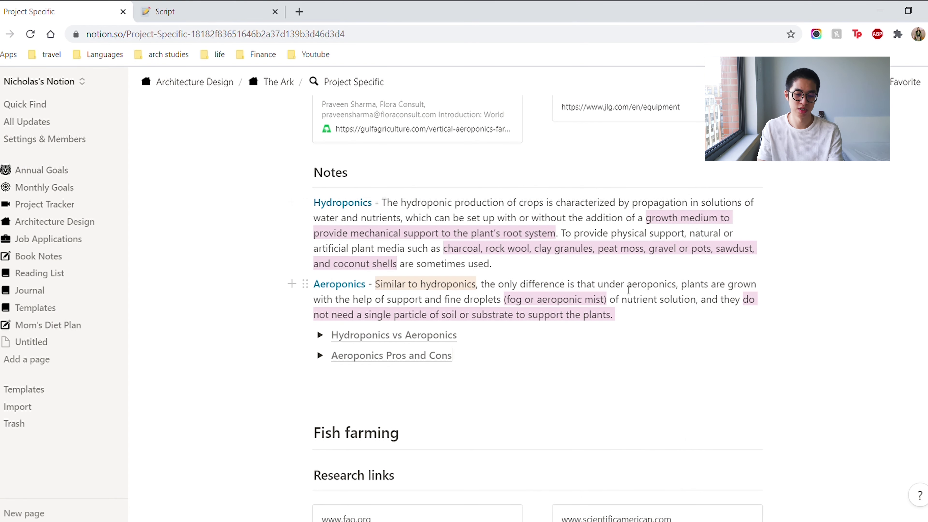
Step: Examine the Fish farming and Structure sections, including the bookmarked links and the embedded suspension bridge videos
scroll(549, 322, down, 7)
scroll(400, 228, down, 9)
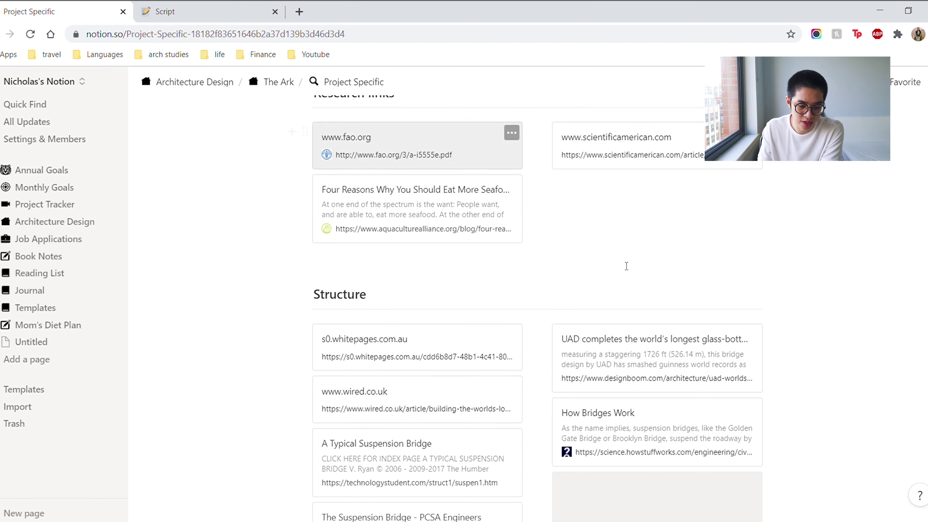
scroll(486, 326, down, 5)
scroll(768, 347, up, 4)
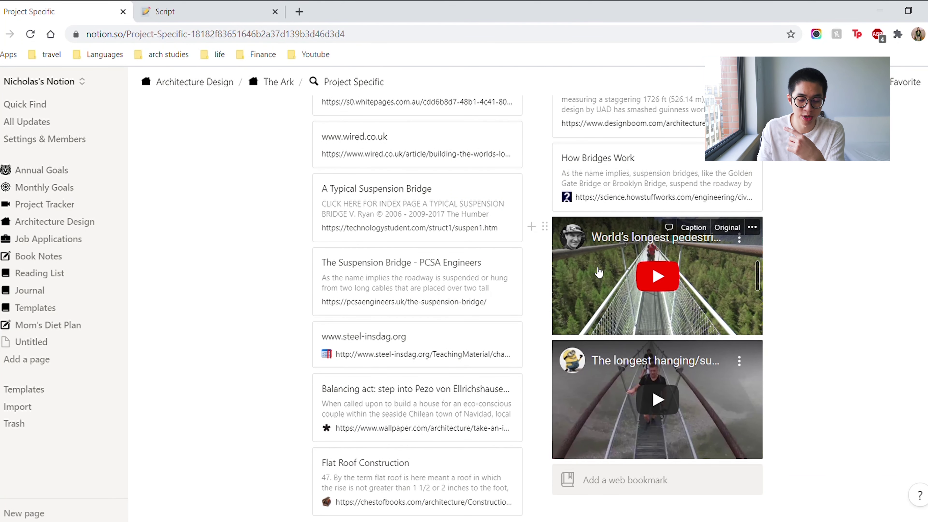
scroll(591, 256, down, 4)
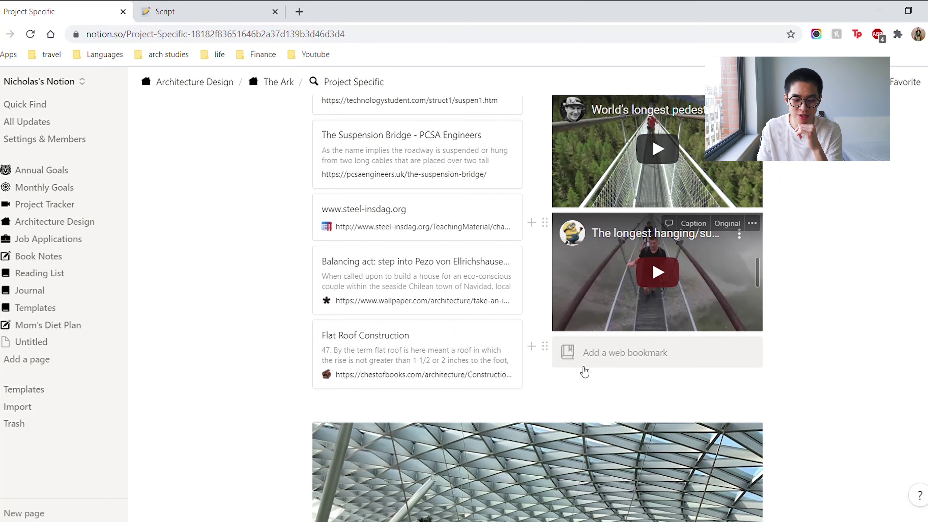
Step: Add an empty video embed block below the blank web bookmark in the Structure section and view its upload option
click(592, 387)
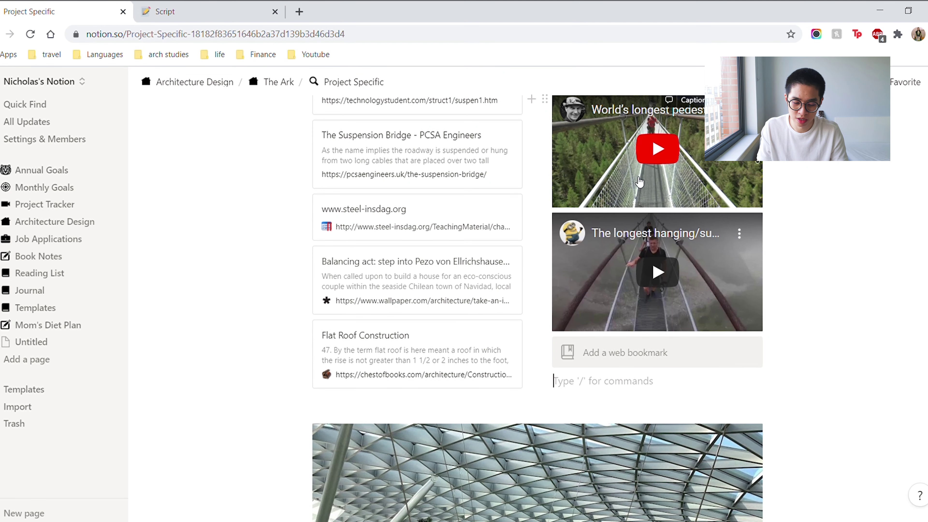
text(/)
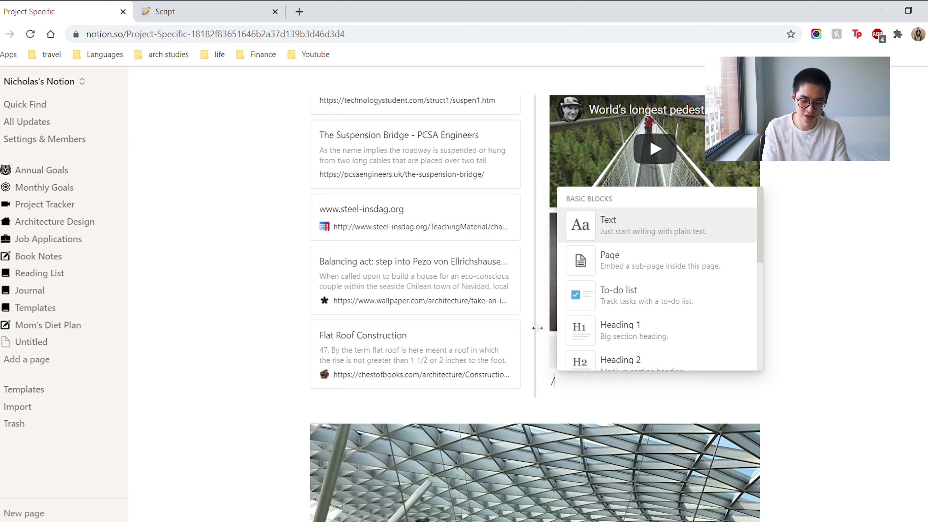
text(video)
key(Return)
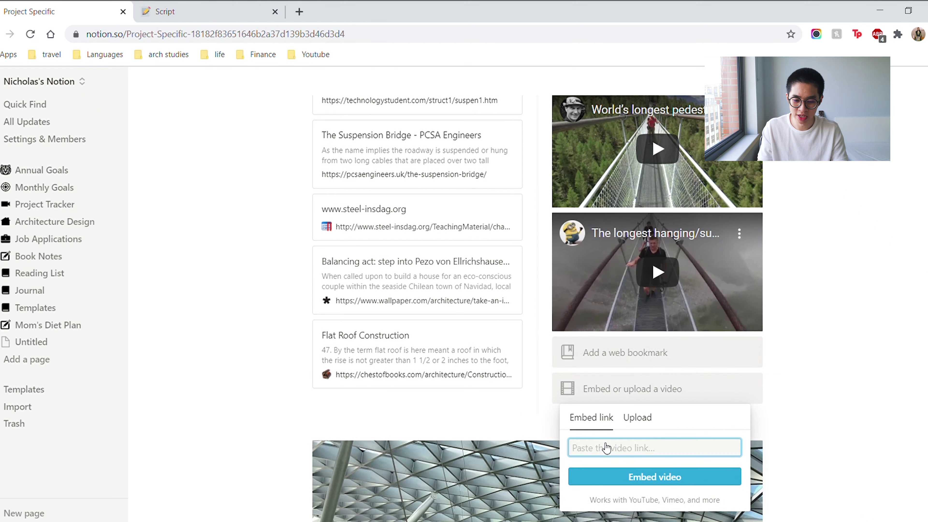
click(638, 424)
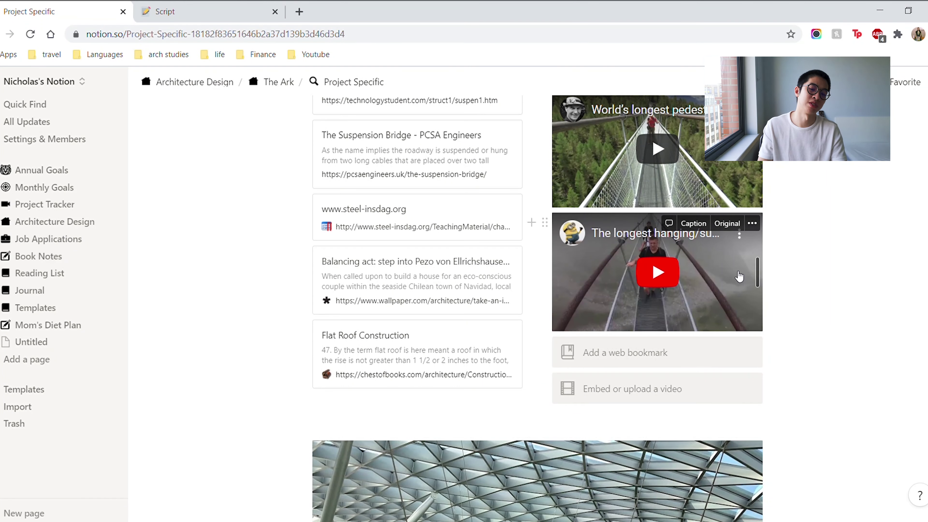
Step: Play the embedded "World's longest pedestrian" suspension bridge video briefly and pause it
scroll(695, 266, up, 2)
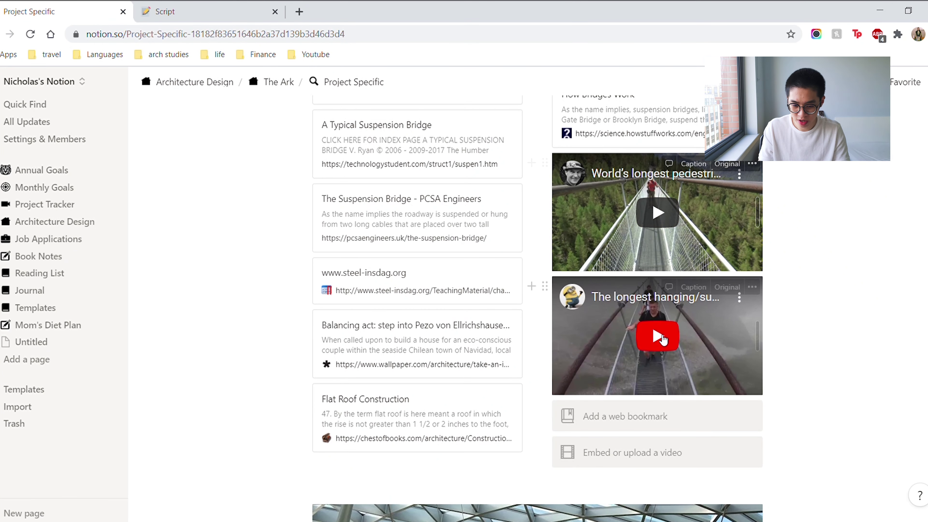
click(645, 216)
scroll(649, 229, up, 2)
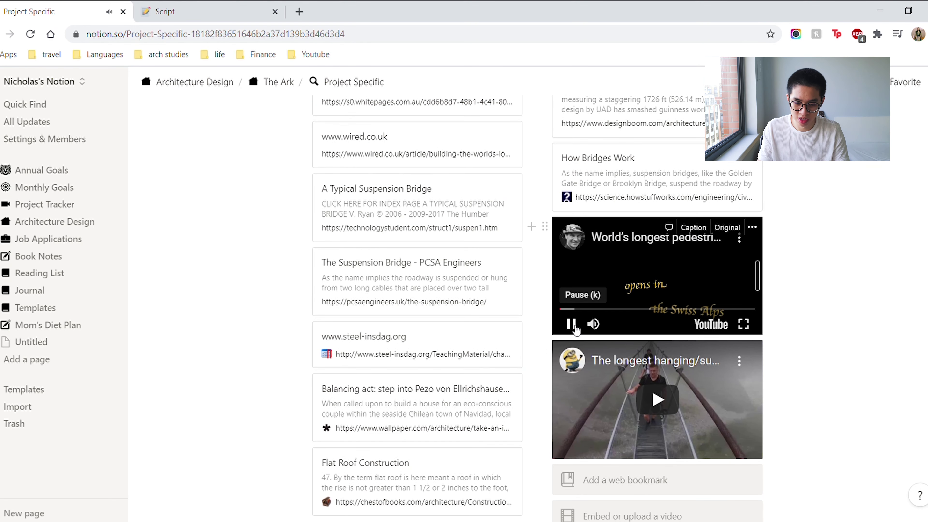
click(572, 325)
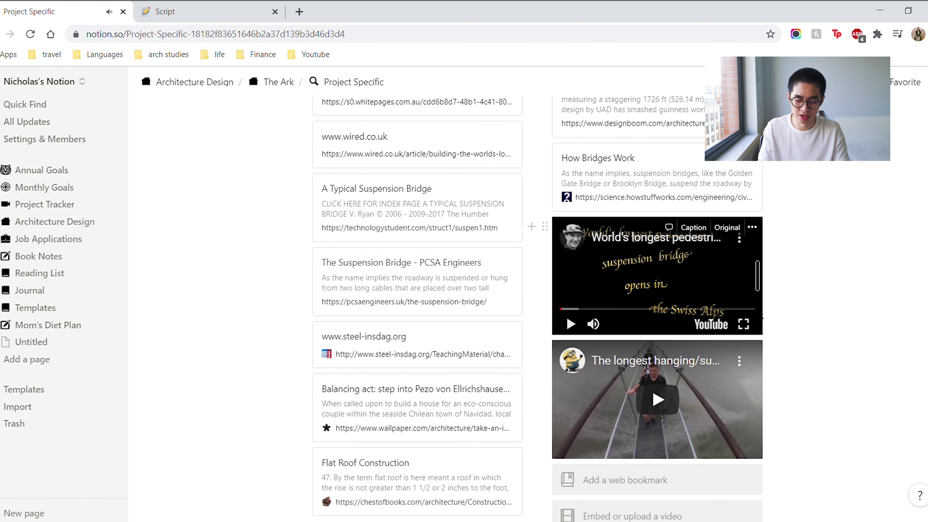
Step: Examine the Structure section's bookmarks, the Jewel Changi photos, the structural sketches and the Convention Hall Structure image
scroll(657, 285, down, 12)
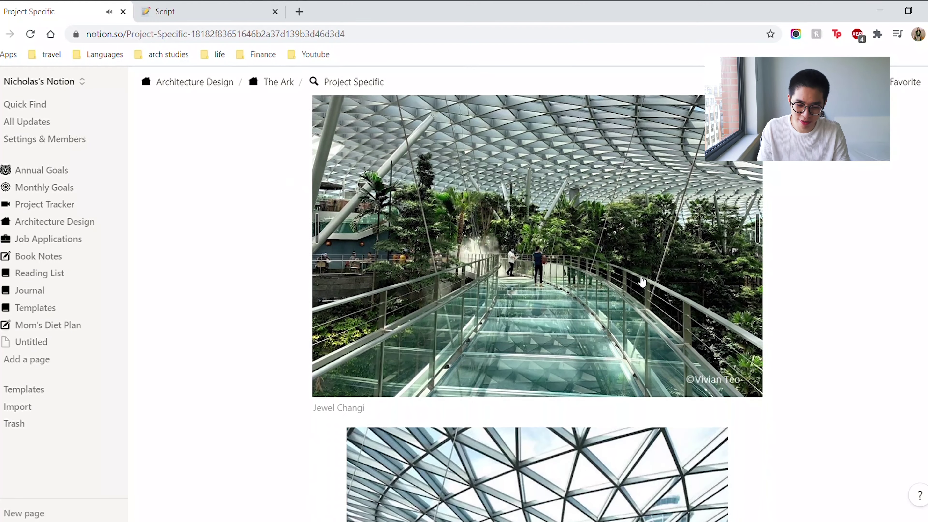
scroll(642, 282, up, 12)
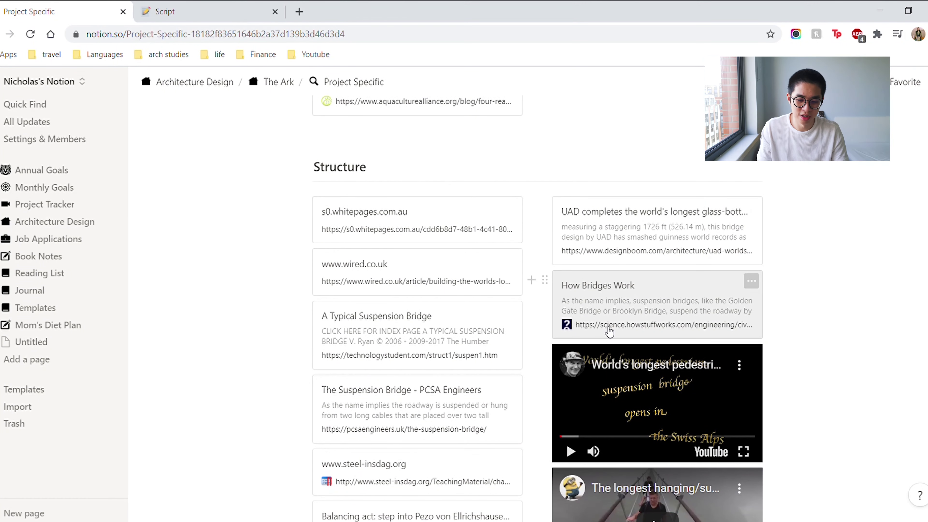
scroll(610, 331, down, 6)
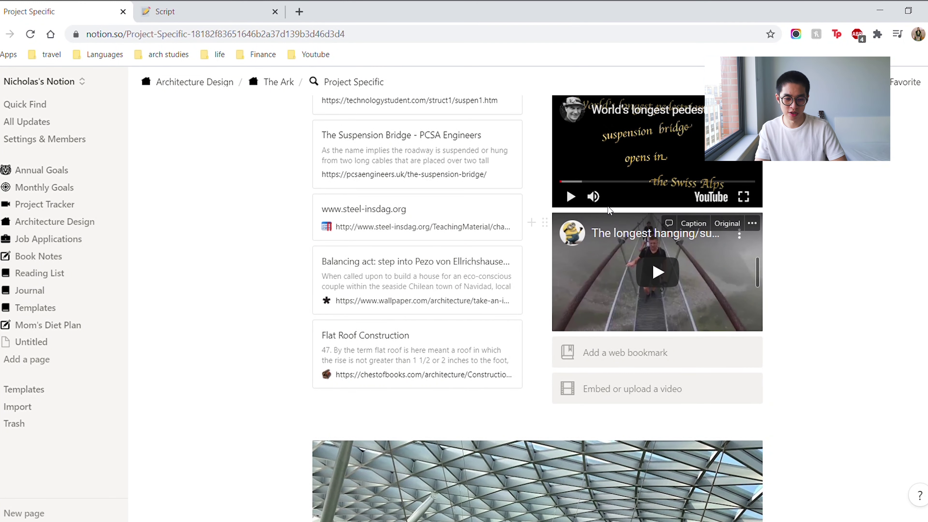
scroll(624, 224, up, 5)
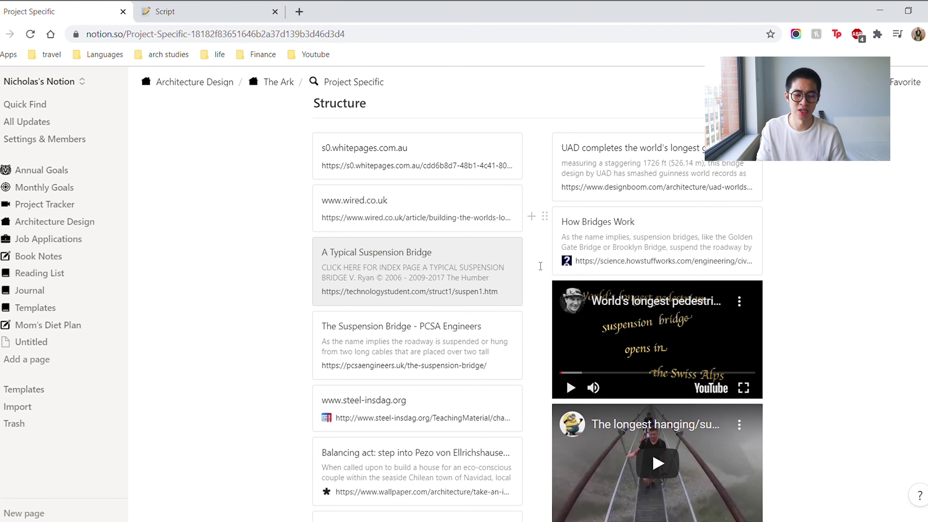
scroll(541, 266, down, 8)
scroll(556, 278, up, 8)
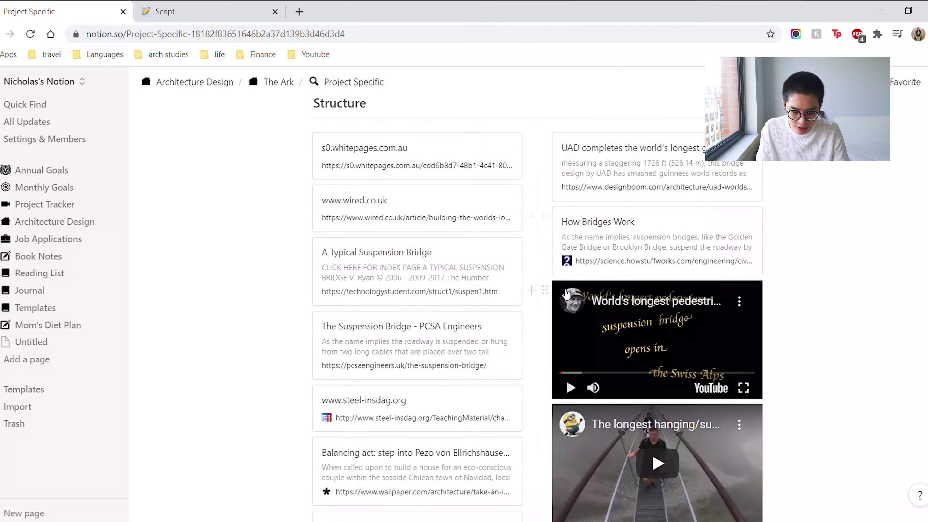
scroll(566, 294, down, 20)
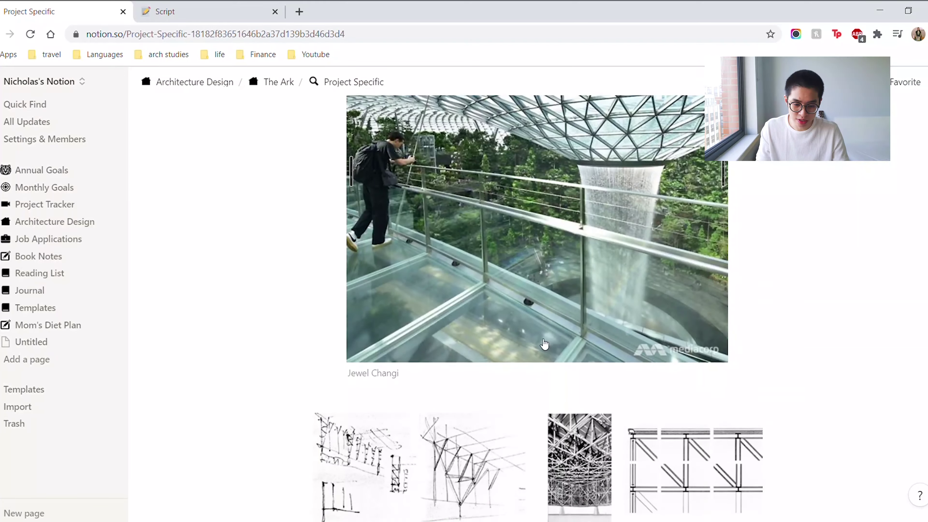
scroll(544, 344, down, 20)
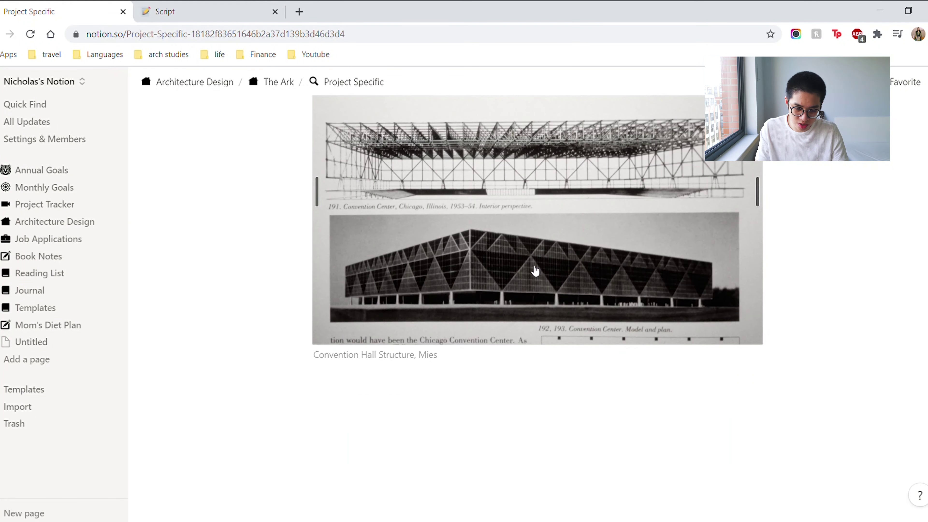
scroll(535, 271, up, 20)
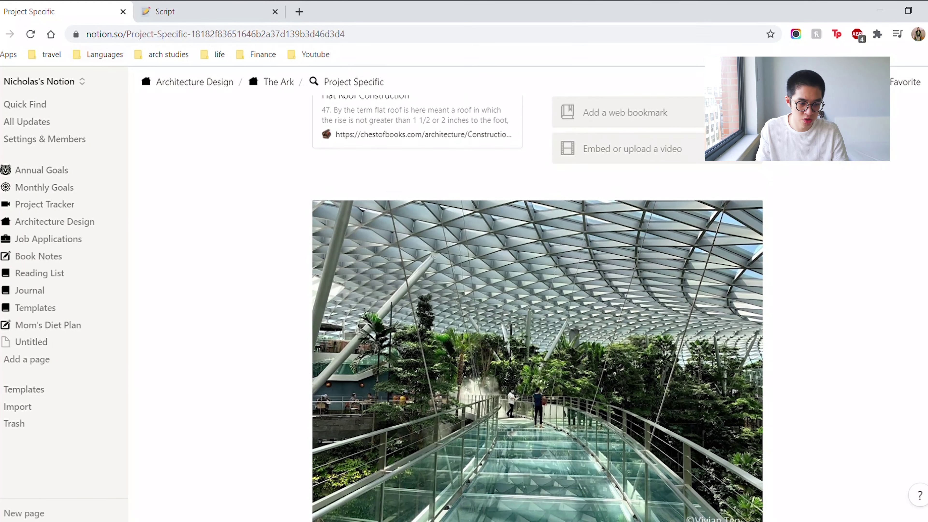
Step: Return to The Ark project page, open the Precedents research page and look through its bookmarked projects
click(270, 82)
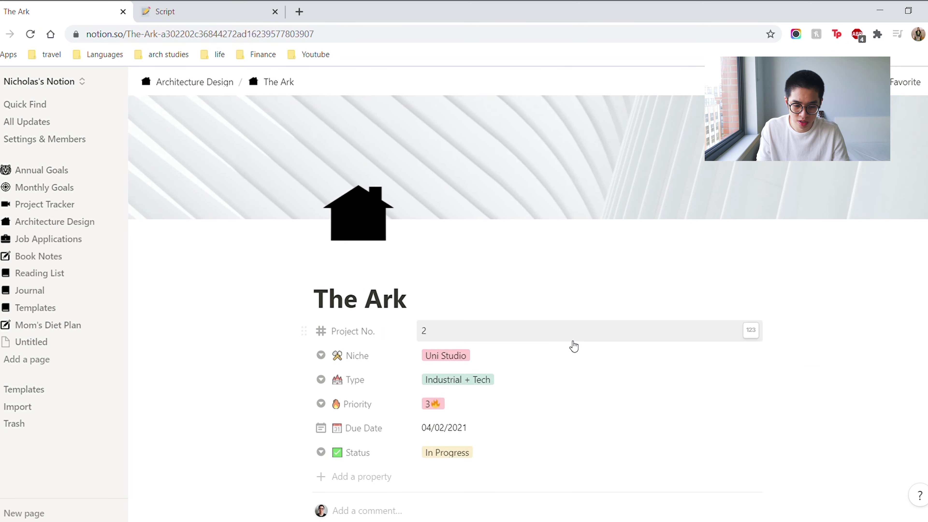
scroll(572, 345, down, 8)
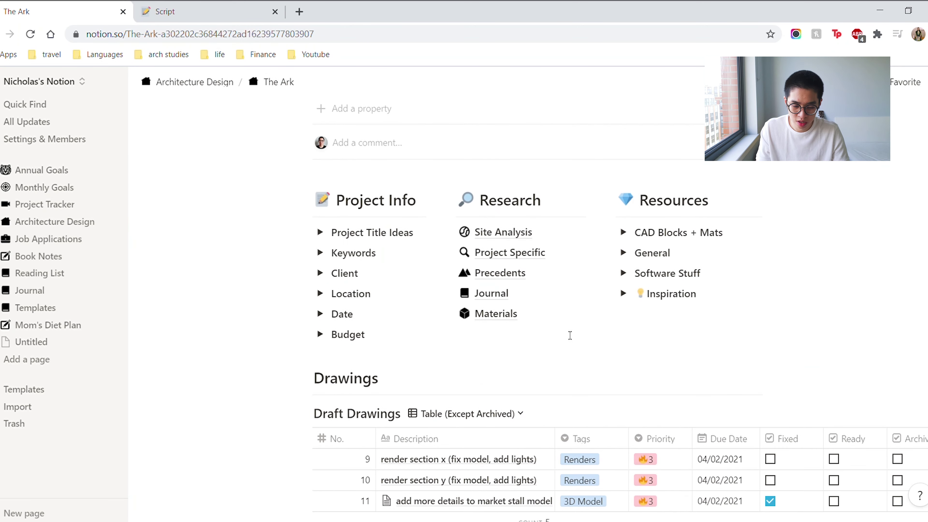
click(492, 280)
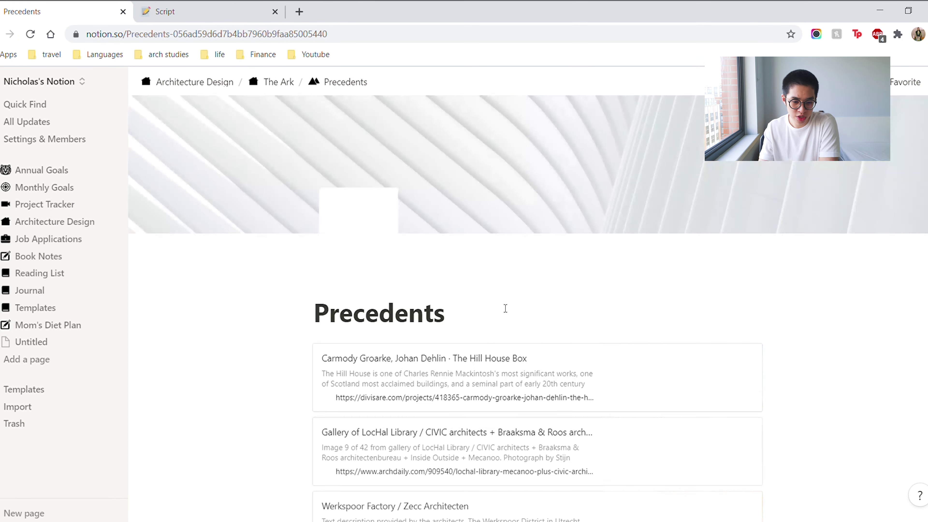
scroll(512, 313, down, 6)
scroll(571, 288, down, 3)
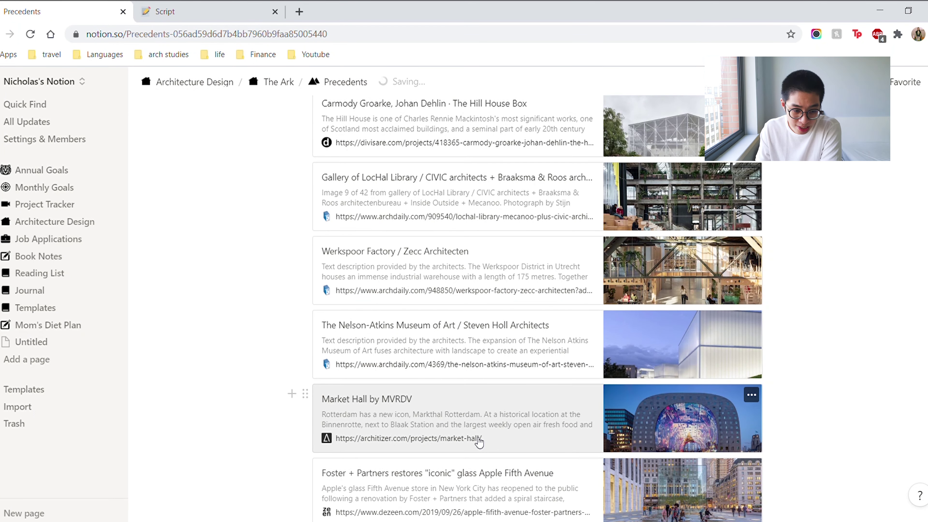
scroll(496, 410, up, 6)
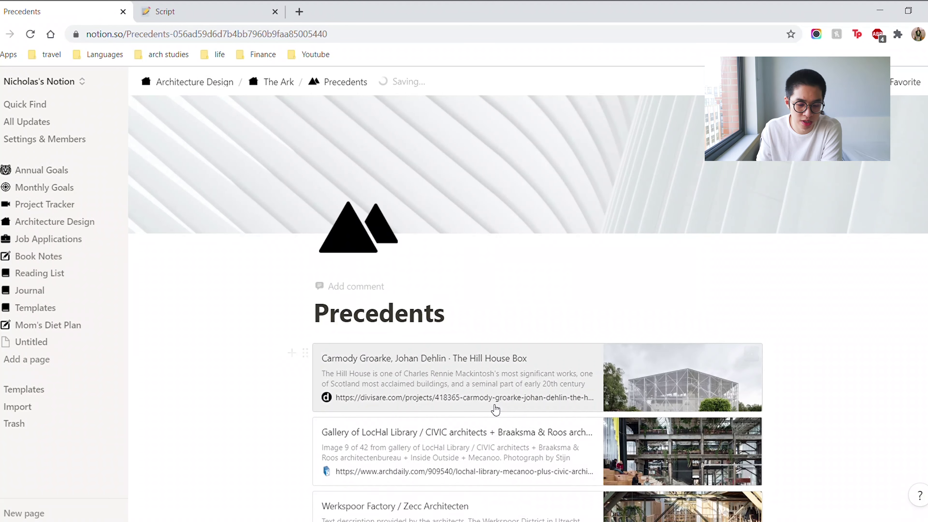
Step: Open the Hill House Box bookmark, look through the article's text and photos, and close it
click(495, 408)
scroll(362, 296, down, 5)
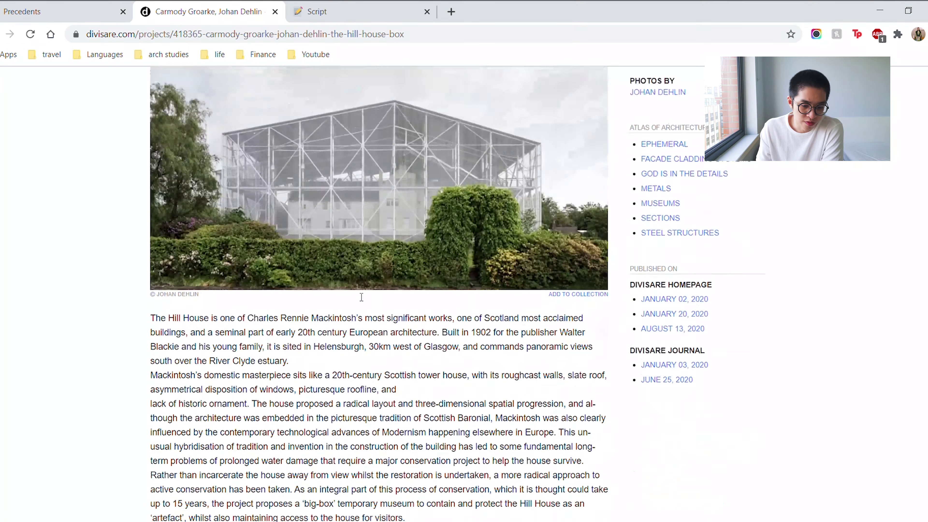
scroll(361, 297, down, 10)
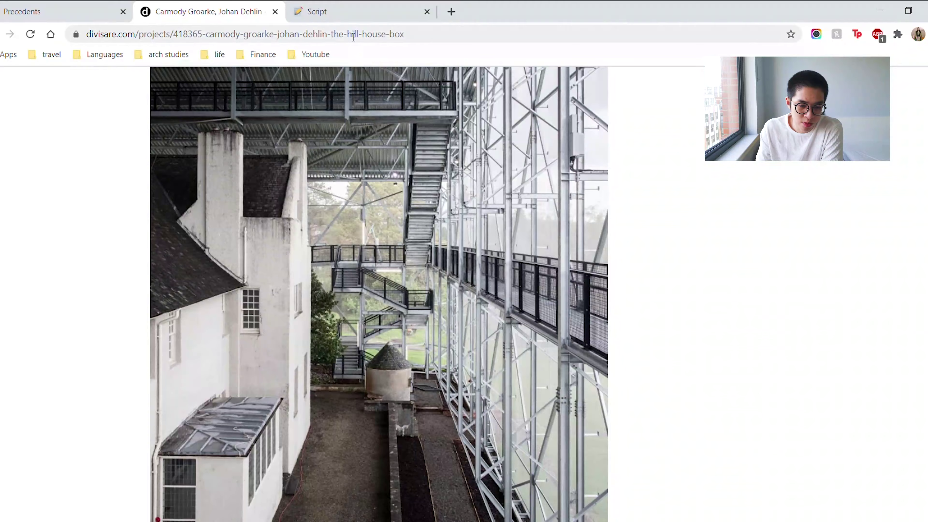
click(275, 11)
Step: Go back to The Ark, open the Journal research page and review the masterplan, structural systems and public infrastructure notes
key(alt+Left)
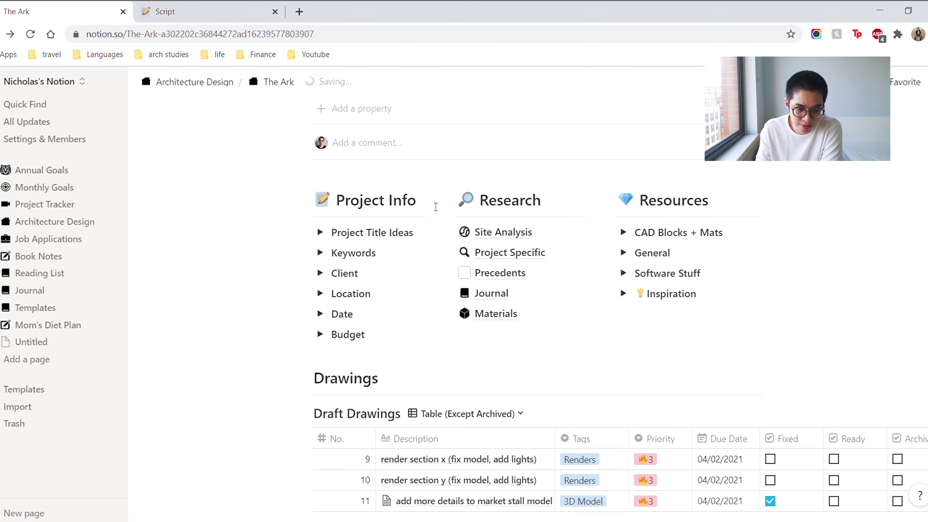
click(506, 299)
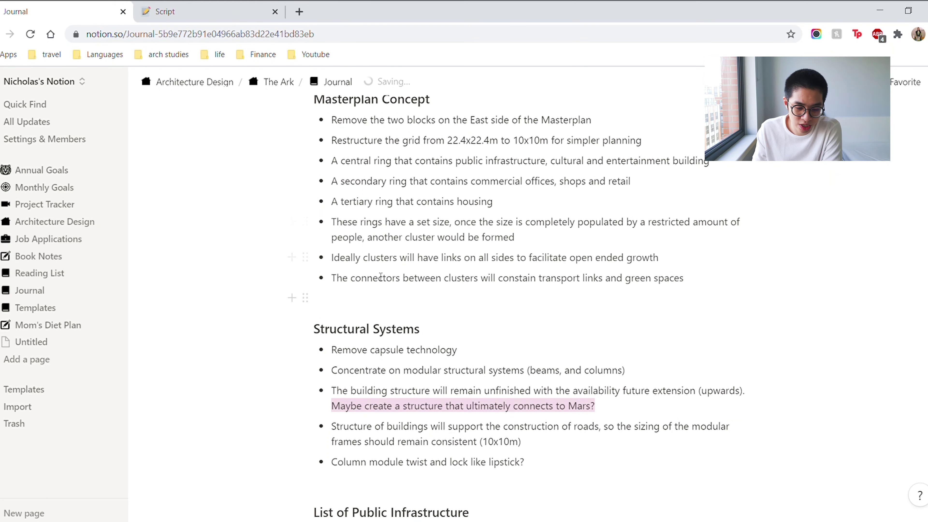
scroll(381, 277, down, 15)
scroll(366, 327, up, 7)
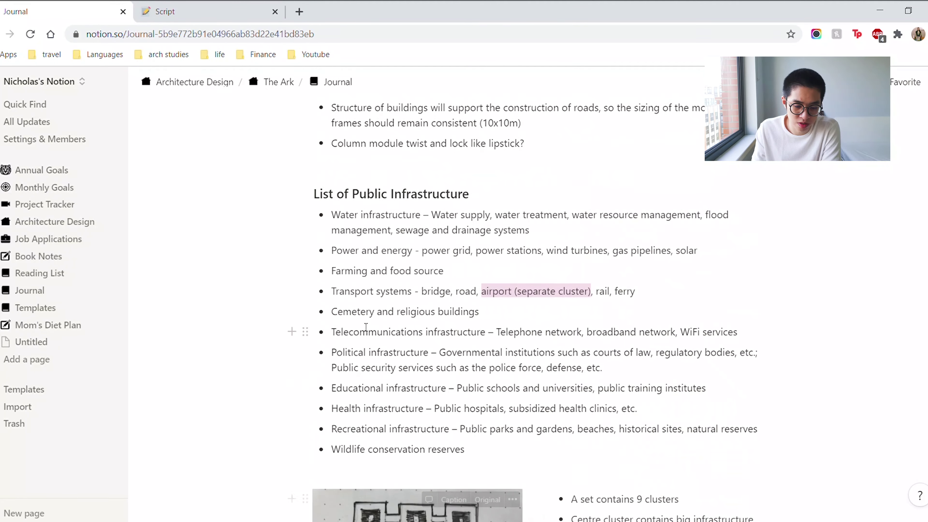
Step: Examine the Journal's cluster layout, canal placement, street and promenade sketches alongside their planning notes
scroll(451, 210, down, 12)
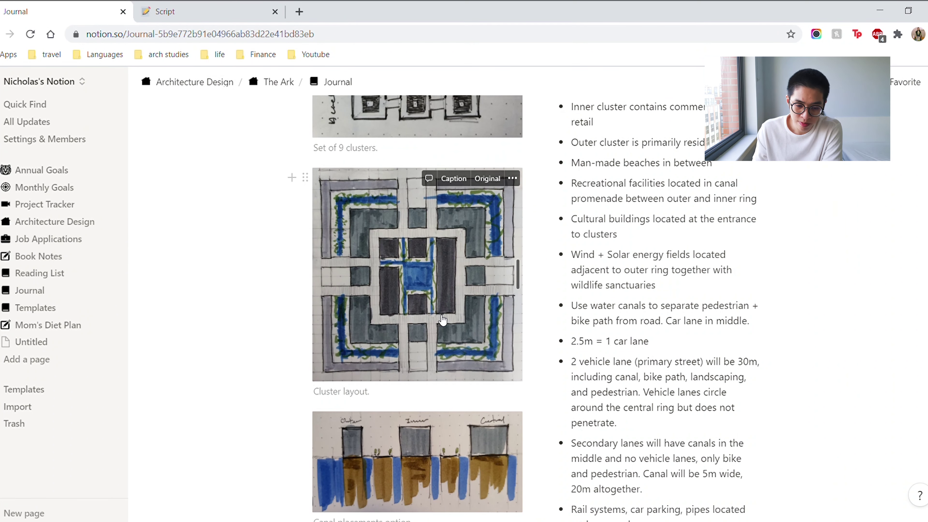
scroll(547, 298, up, 5)
scroll(437, 273, down, 17)
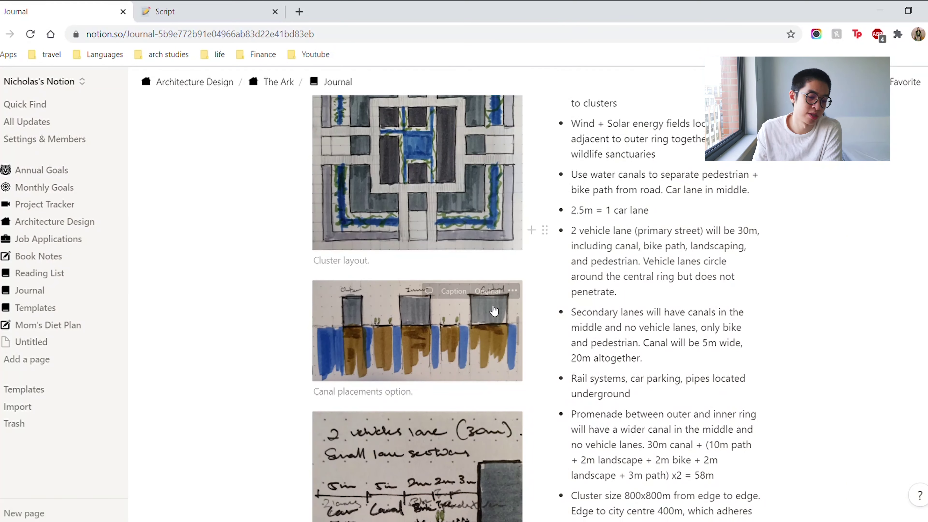
scroll(480, 305, up, 5)
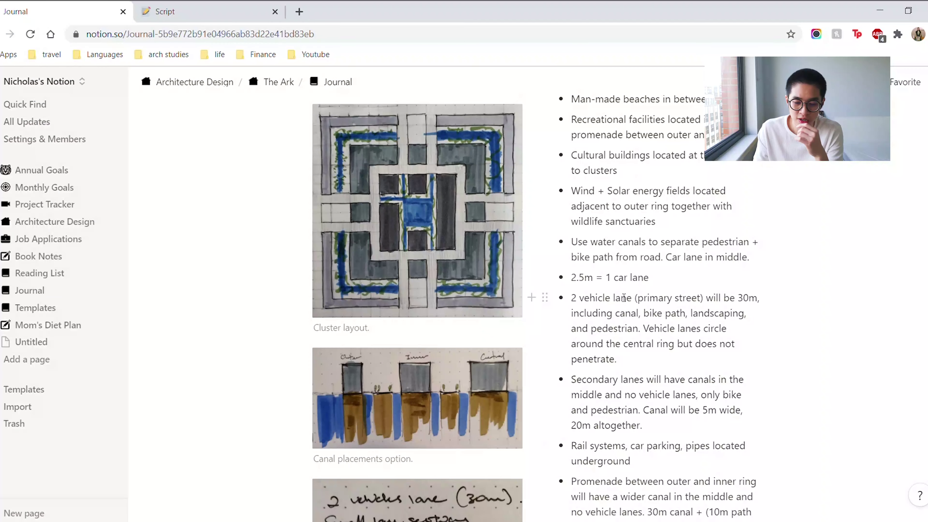
scroll(624, 298, down, 5)
scroll(689, 306, down, 9)
scroll(626, 216, up, 7)
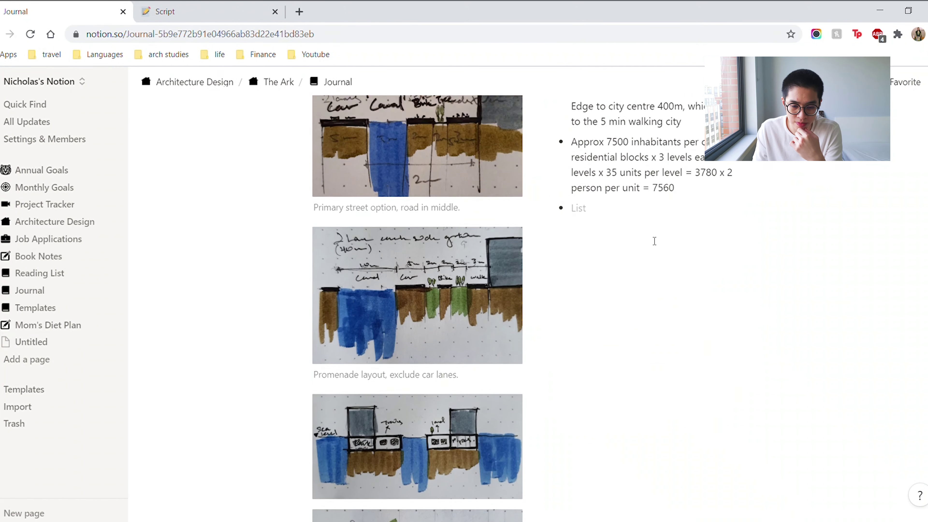
Step: Examine the Journal's Greenhouse Ideas notes and Ideas image gallery, continuing down to the Script section
scroll(707, 309, down, 14)
scroll(535, 264, down, 9)
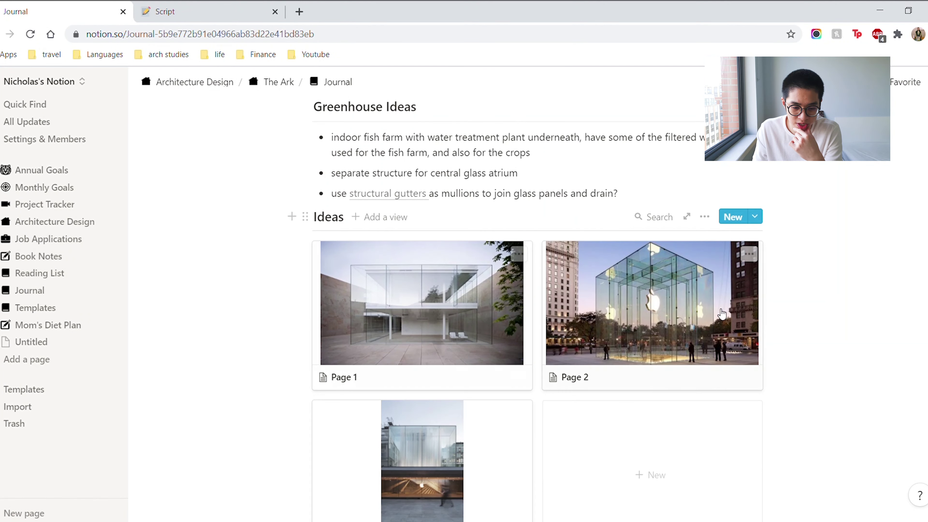
scroll(602, 291, down, 3)
scroll(441, 282, up, 8)
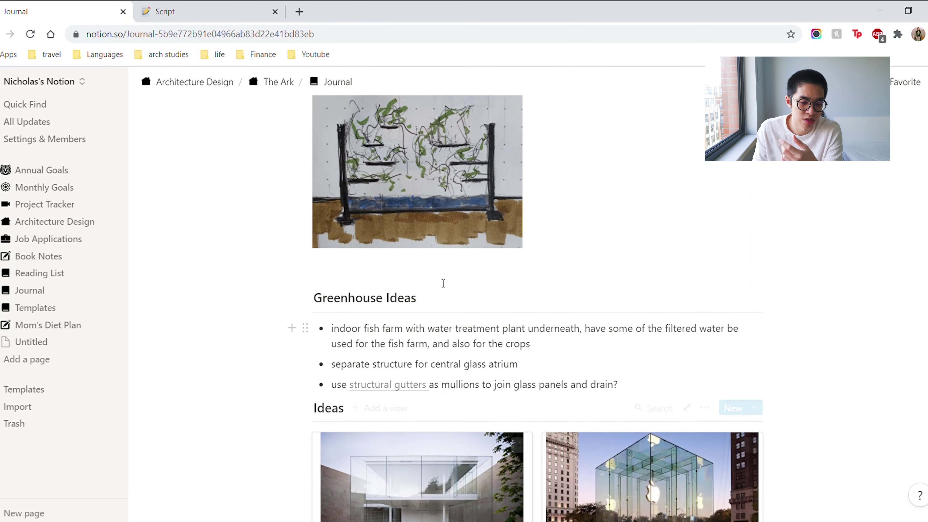
scroll(497, 303, down, 1)
scroll(497, 303, down, 4)
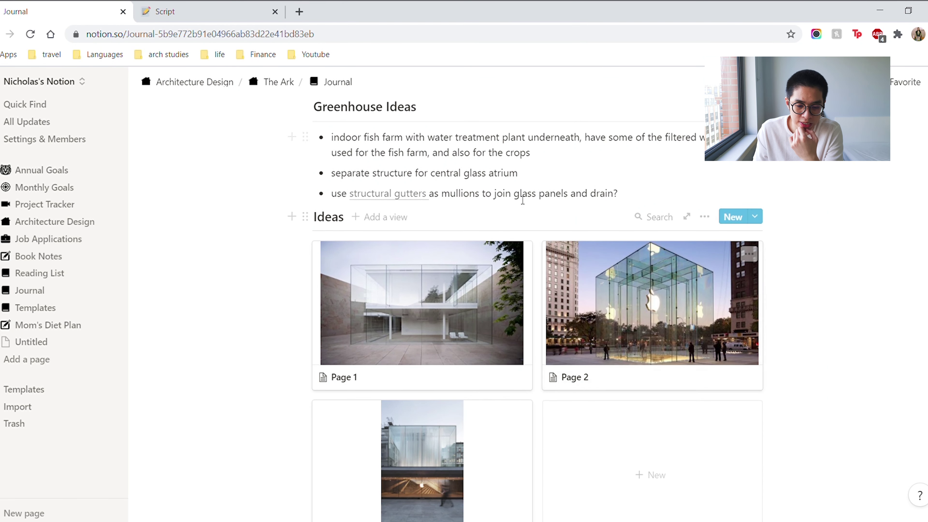
scroll(662, 315, down, 2)
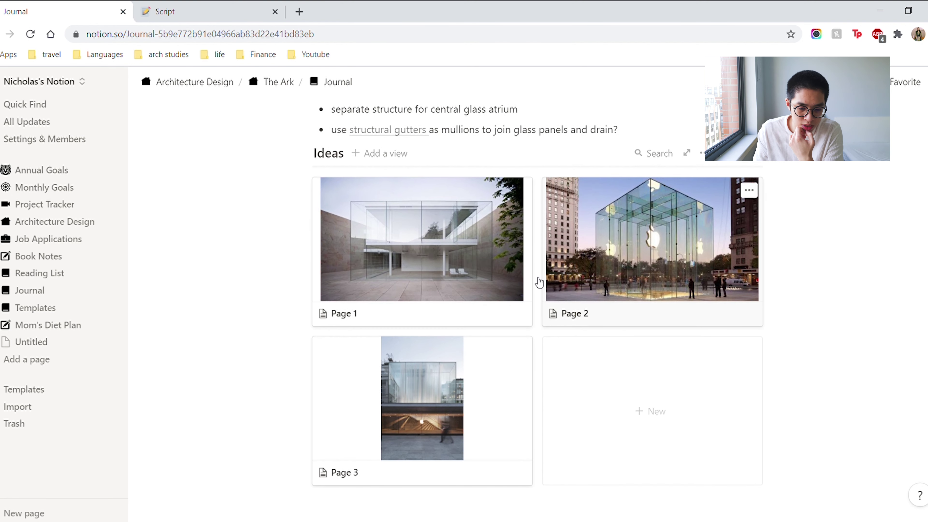
scroll(567, 314, up, 5)
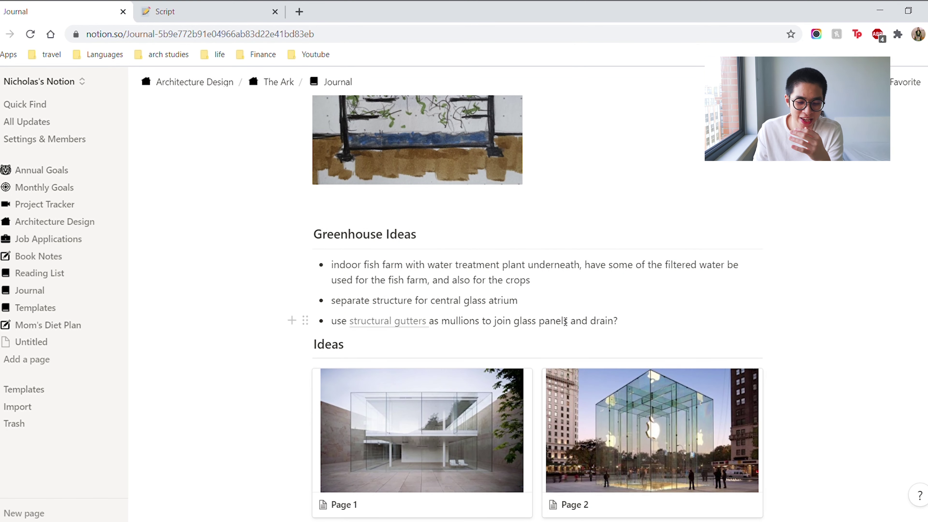
scroll(547, 304, down, 10)
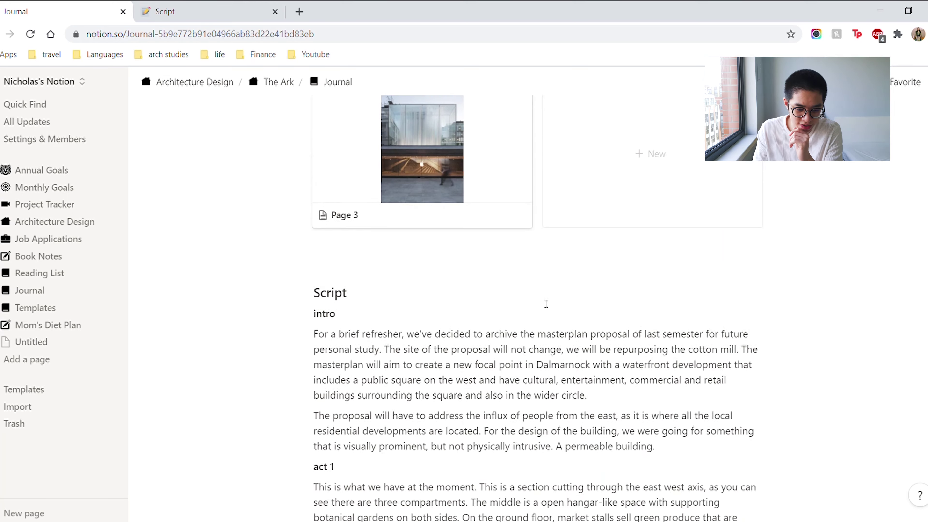
Step: Read through the Journal's Script section from the intro to act 4
scroll(547, 304, down, 3)
scroll(427, 206, down, 3)
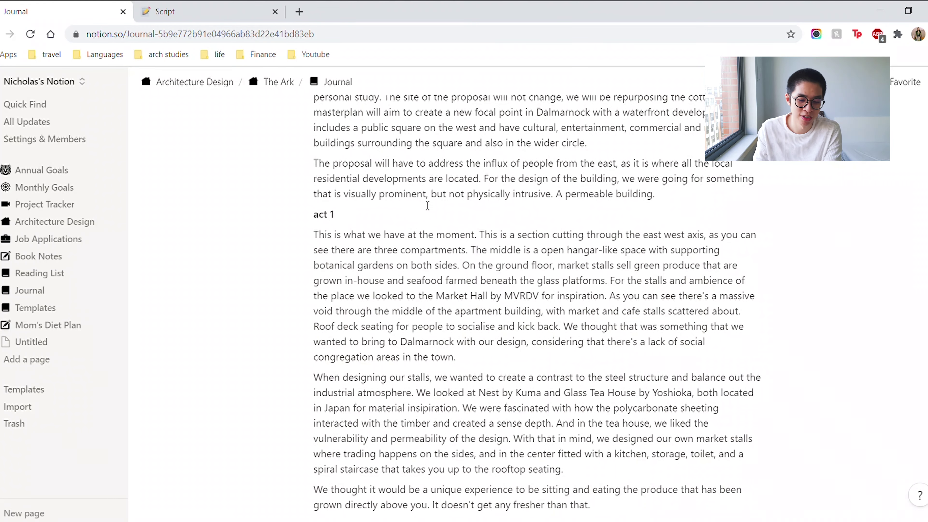
scroll(427, 205, down, 2)
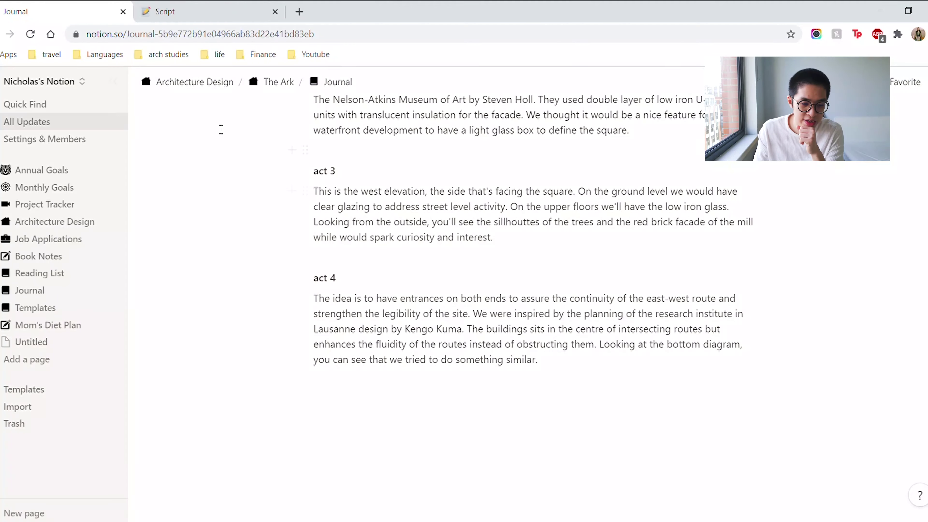
Step: Go back to The Ark, open the Materials research page and look over its Material Gallery
click(291, 92)
scroll(496, 221, down, 5)
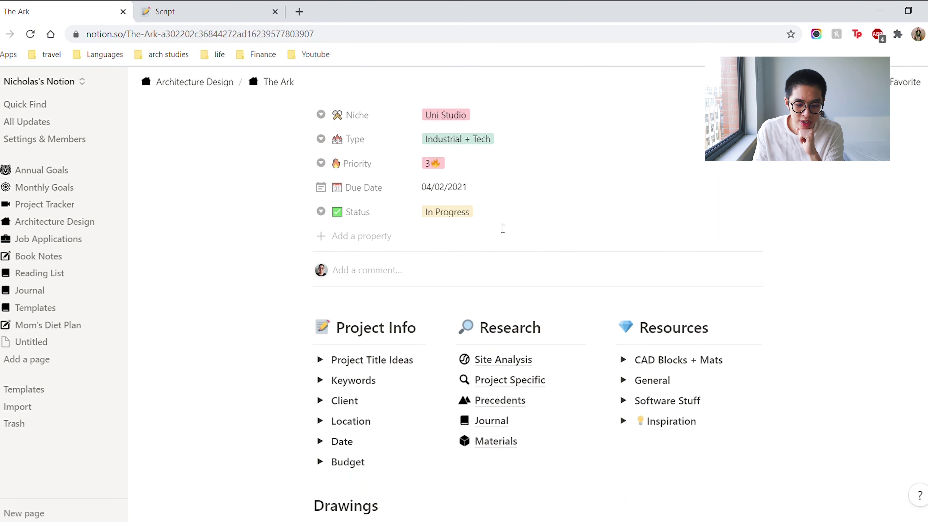
scroll(512, 256, down, 3)
click(524, 313)
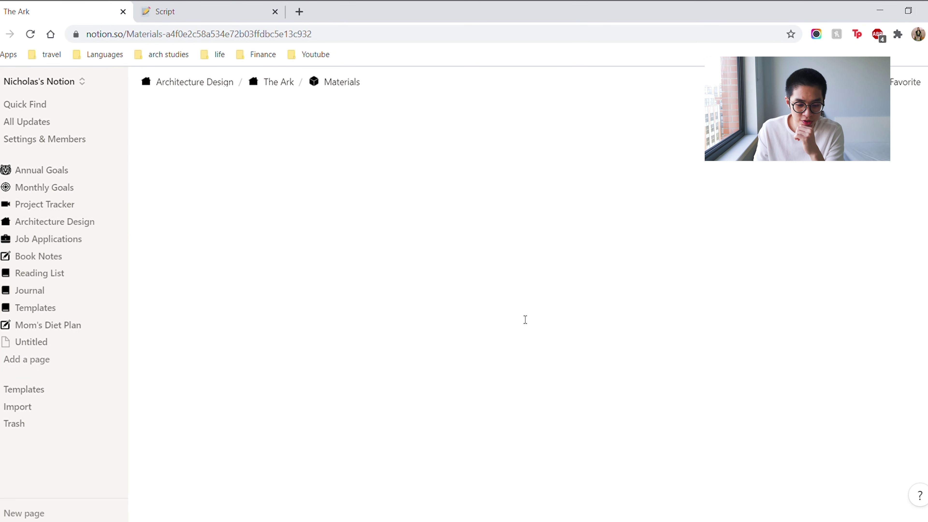
scroll(512, 292, down, 3)
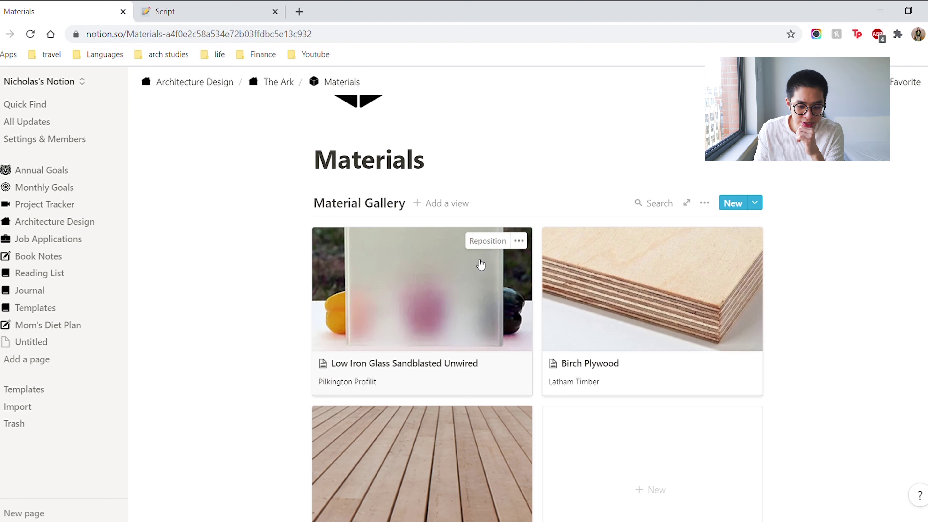
scroll(740, 311, down, 3)
scroll(741, 304, up, 3)
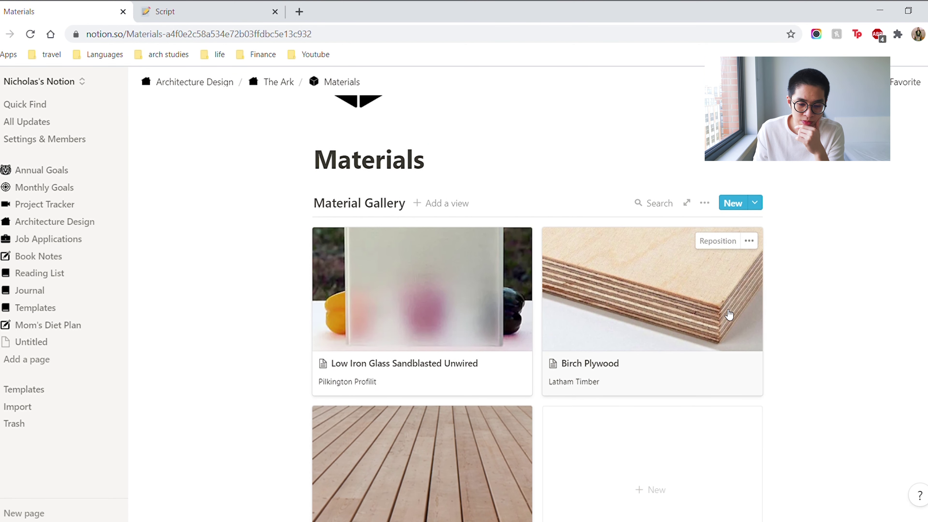
Step: Open the Low Iron Glass Sandblasted Unwired card, review its supplier, link, image and Specs, and close it
click(437, 304)
scroll(461, 282, down, 5)
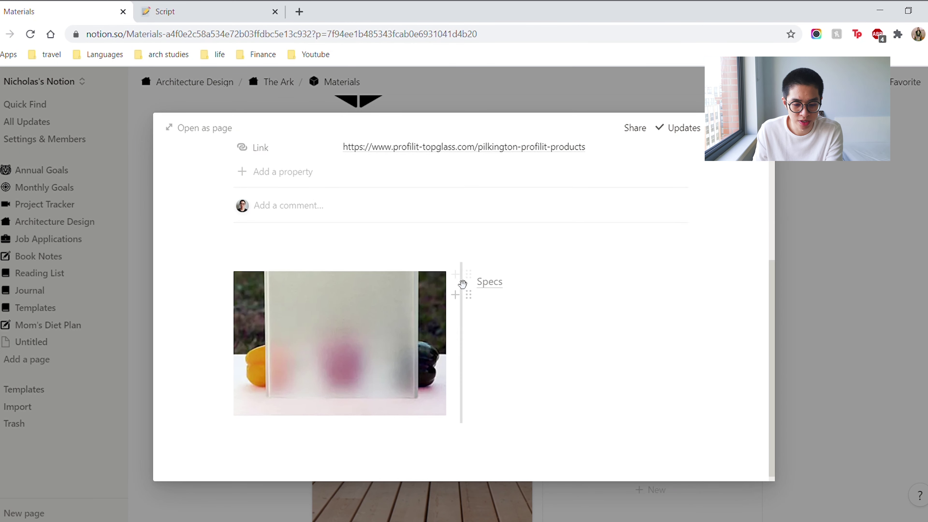
scroll(462, 284, up, 5)
scroll(542, 409, down, 2)
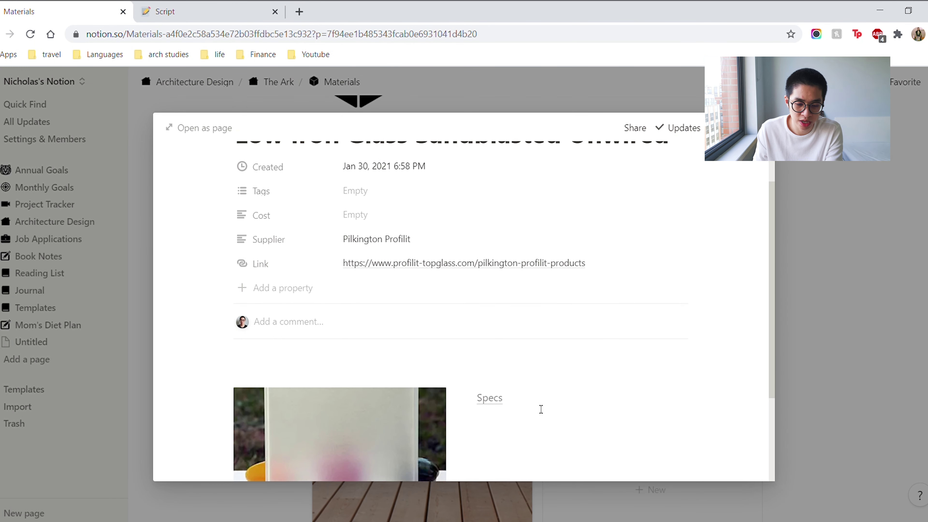
scroll(541, 405, up, 2)
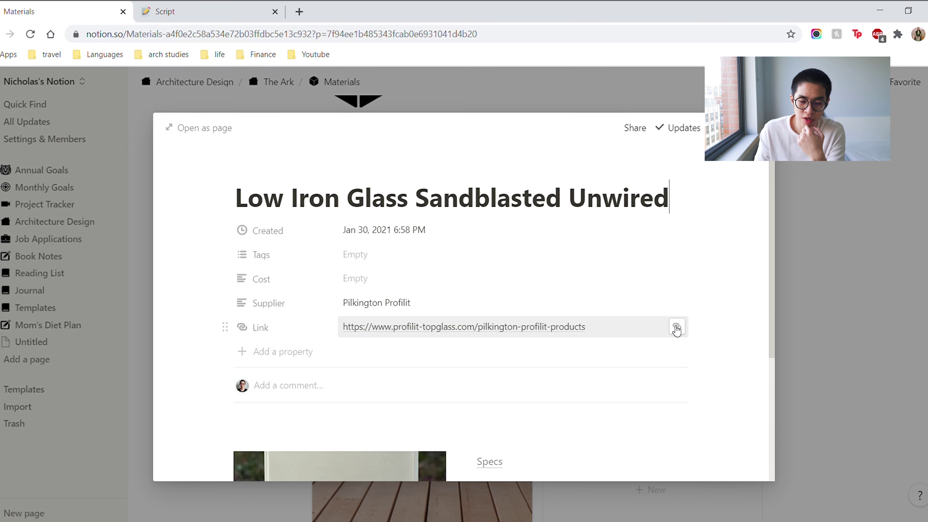
click(899, 311)
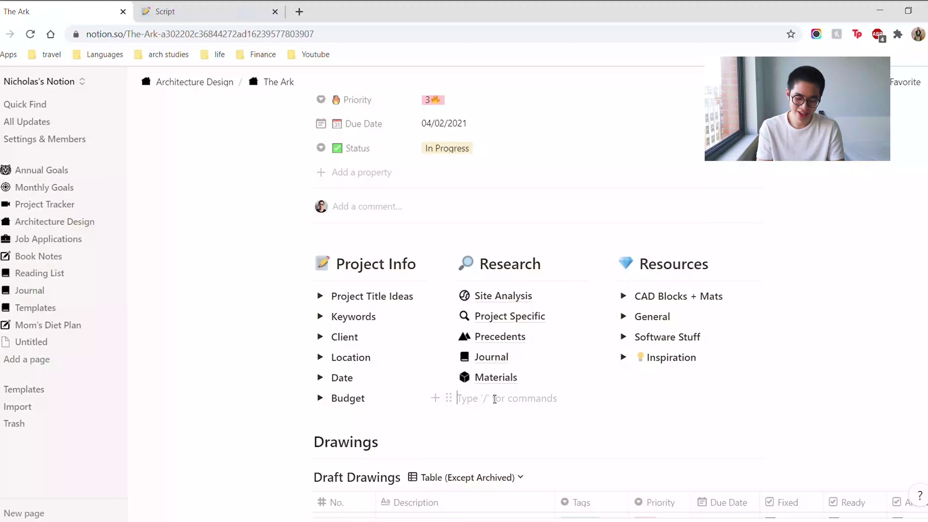
Step: Add a sub-page titled "page bla bla" under Materials in The Ark's Research list and make it a calendar database
text(/)
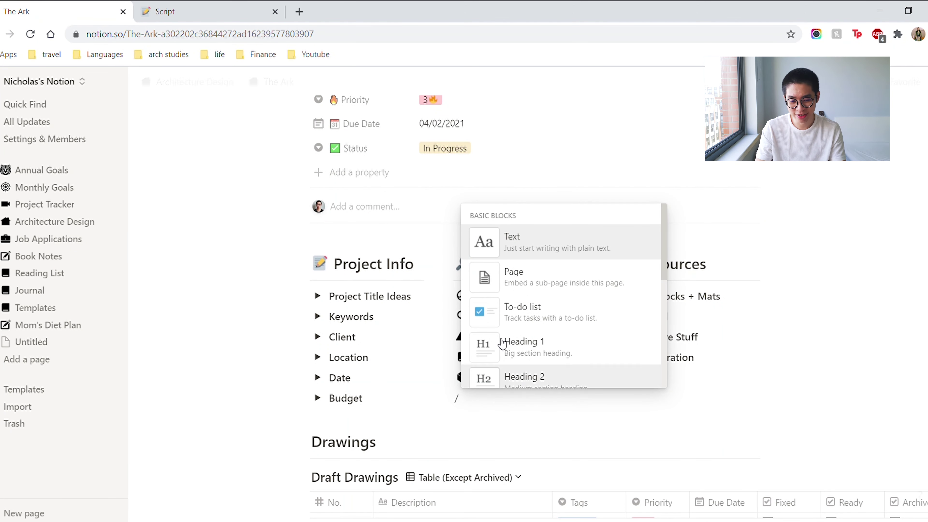
click(548, 278)
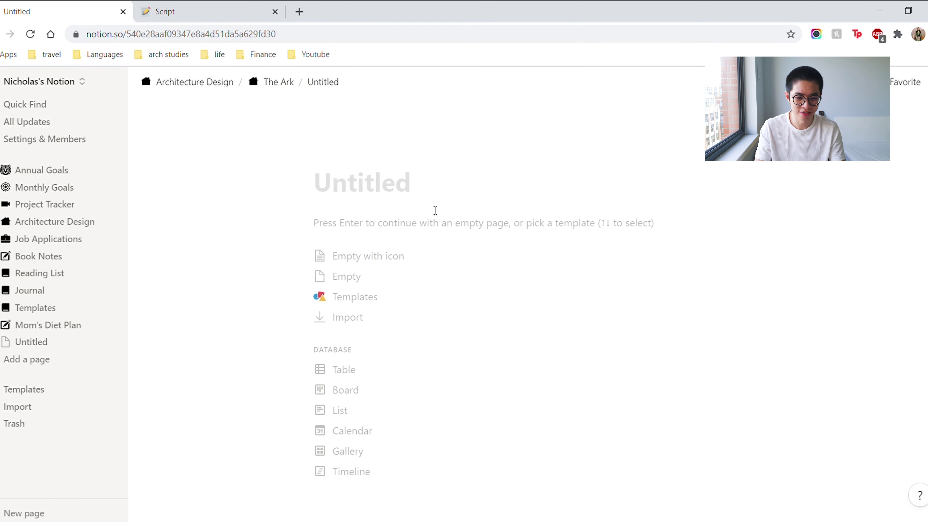
mouse_move(423, 170)
text(page bla bla)
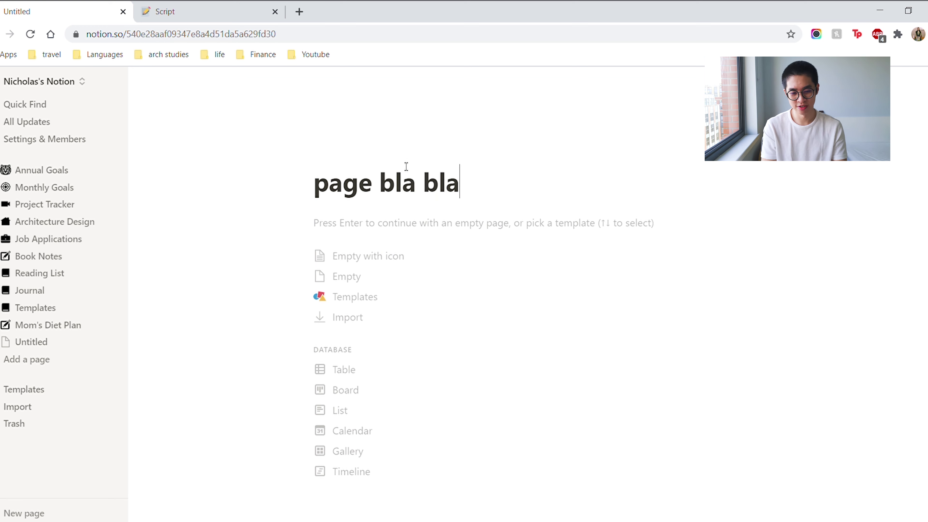
click(574, 433)
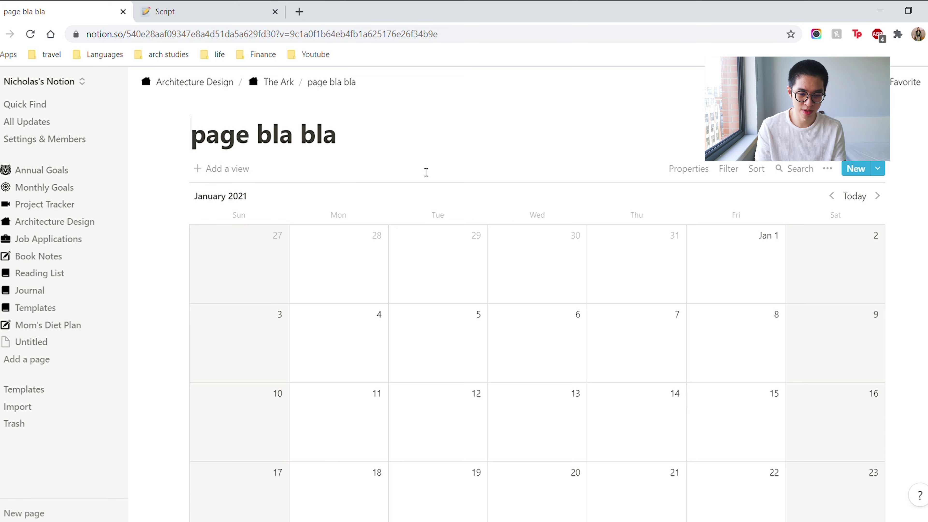
scroll(537, 329, down, 6)
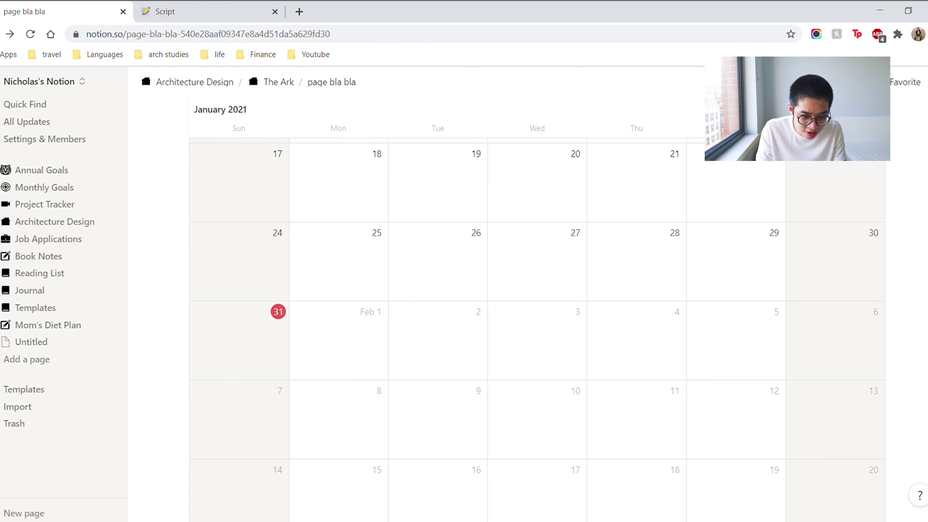
Step: Return to The Ark and delete the "page bla bla" sub-page from the Research list
click(275, 82)
scroll(484, 380, down, 9)
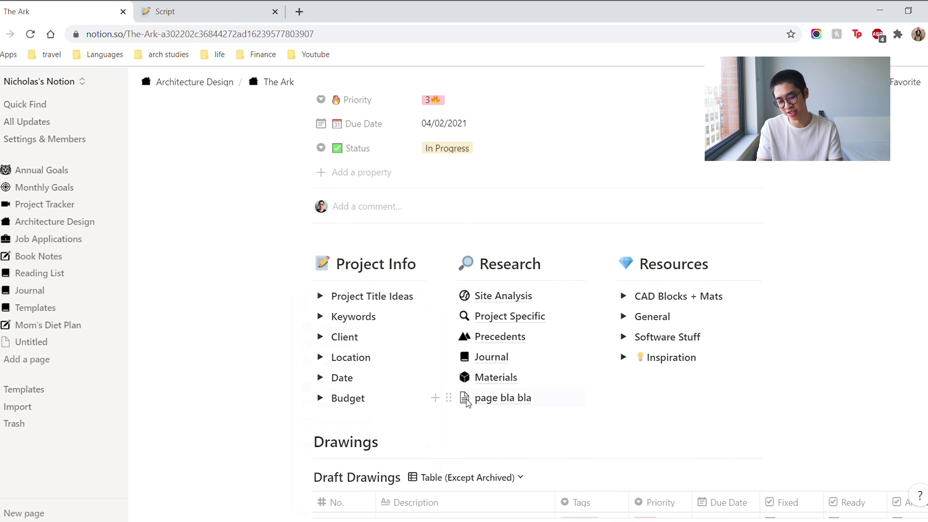
click(449, 398)
key(Delete)
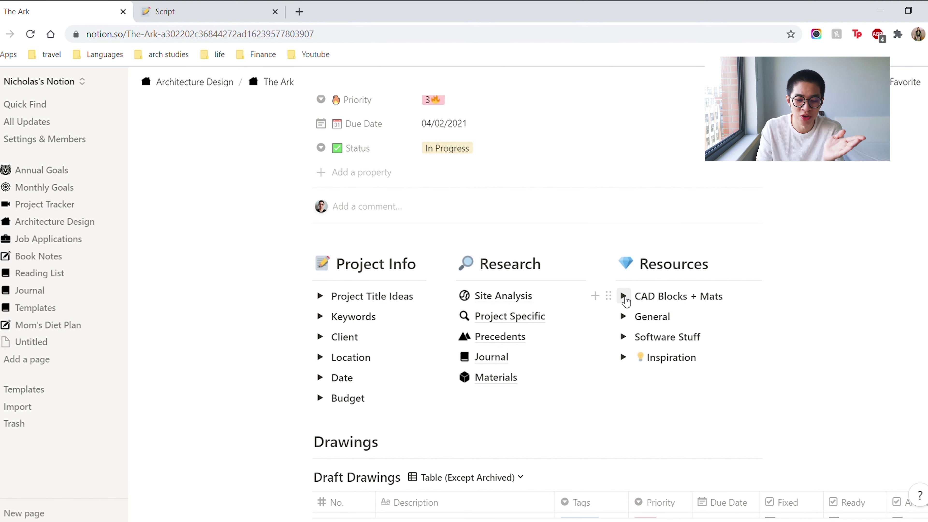
Step: Expand CAD Blocks + Mats, open the People + Trees link, copy the pimpmydrawing.com address and return to The Ark
click(624, 297)
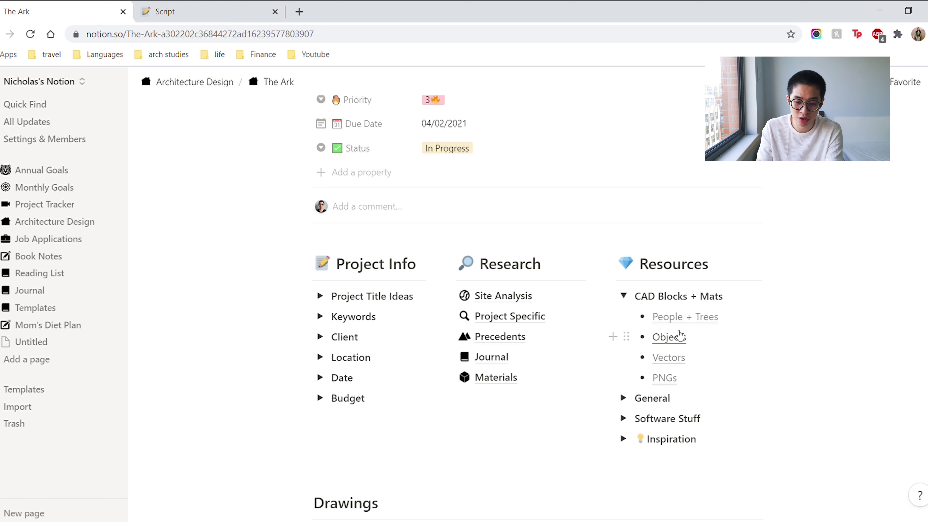
click(687, 334)
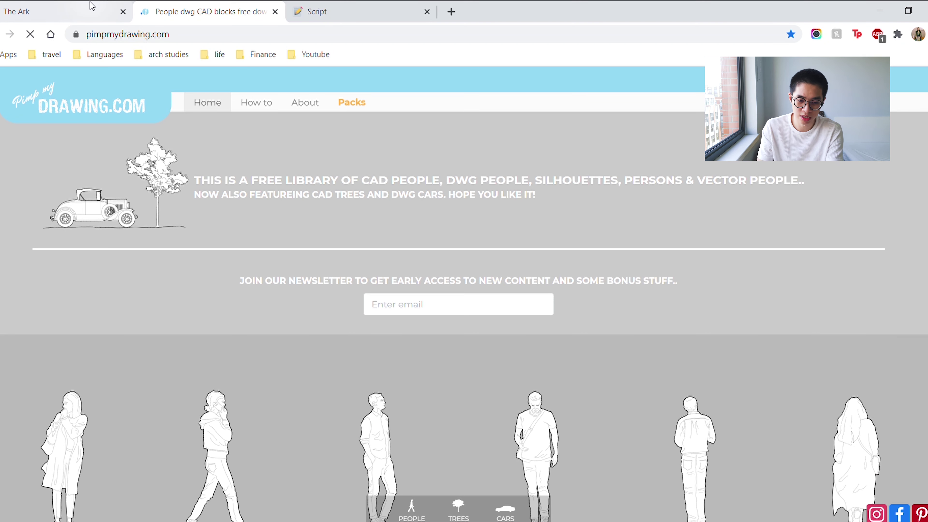
click(189, 36)
key(ctrl+c)
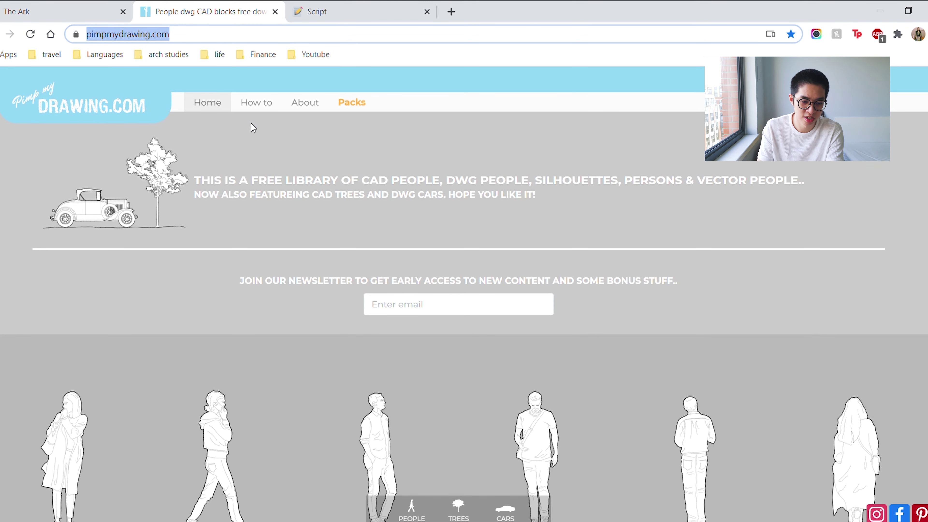
click(123, 4)
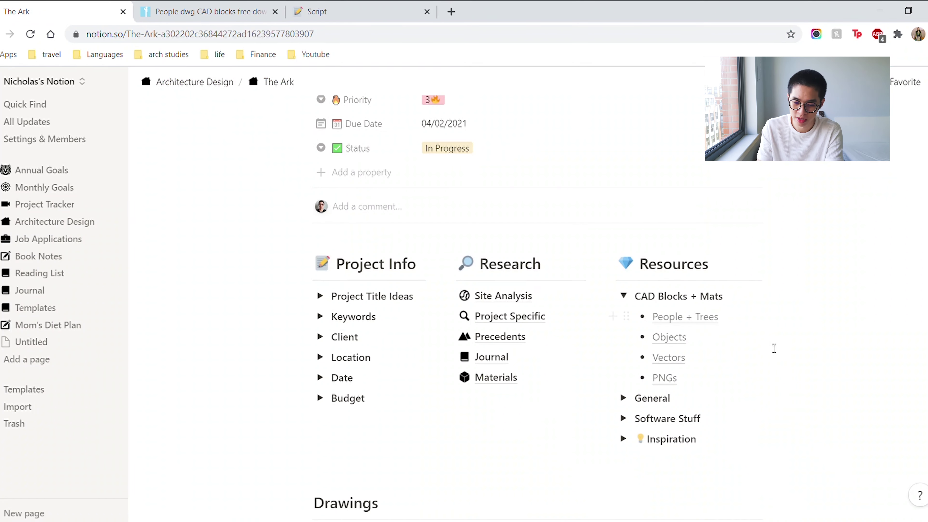
click(715, 383)
key(Return)
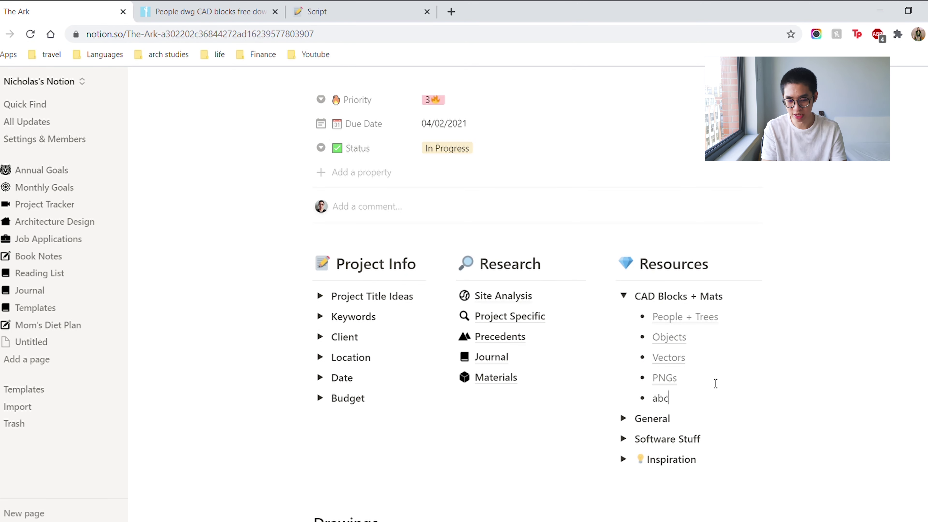
double_click(663, 399)
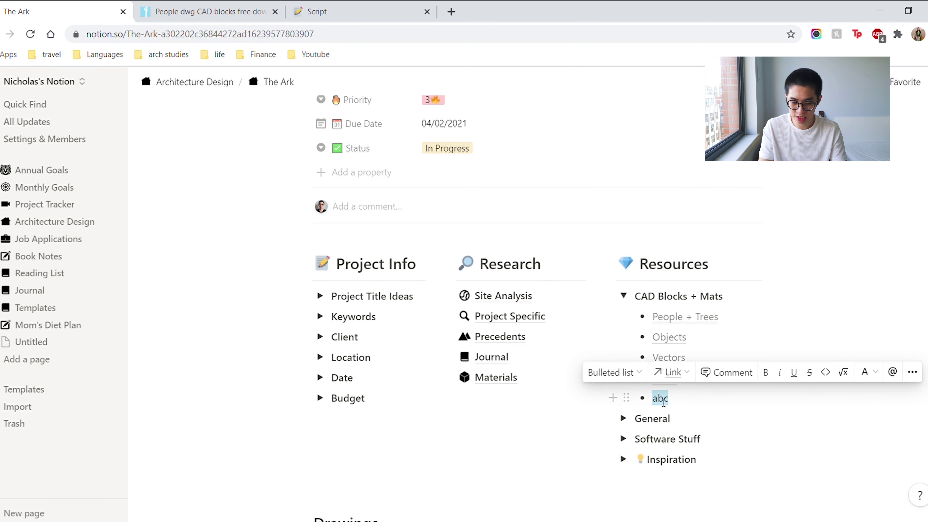
click(691, 379)
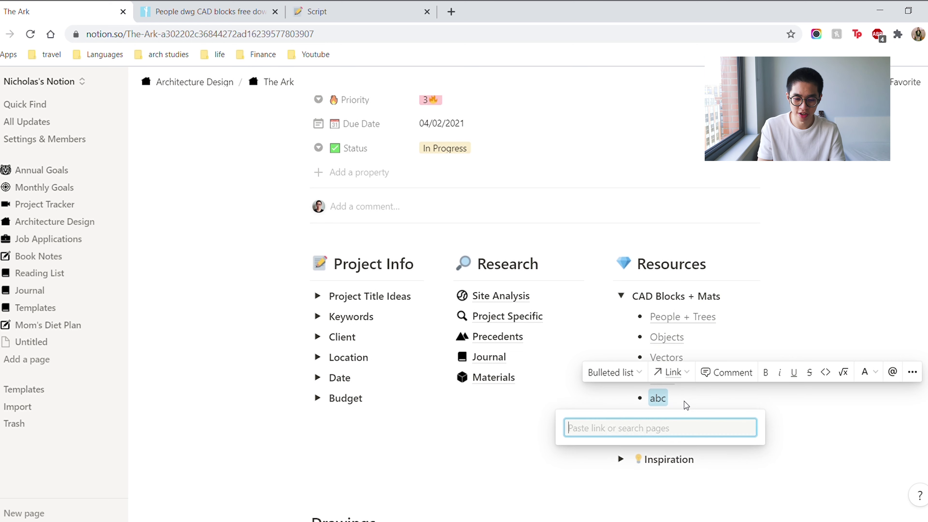
key(ctrl+v)
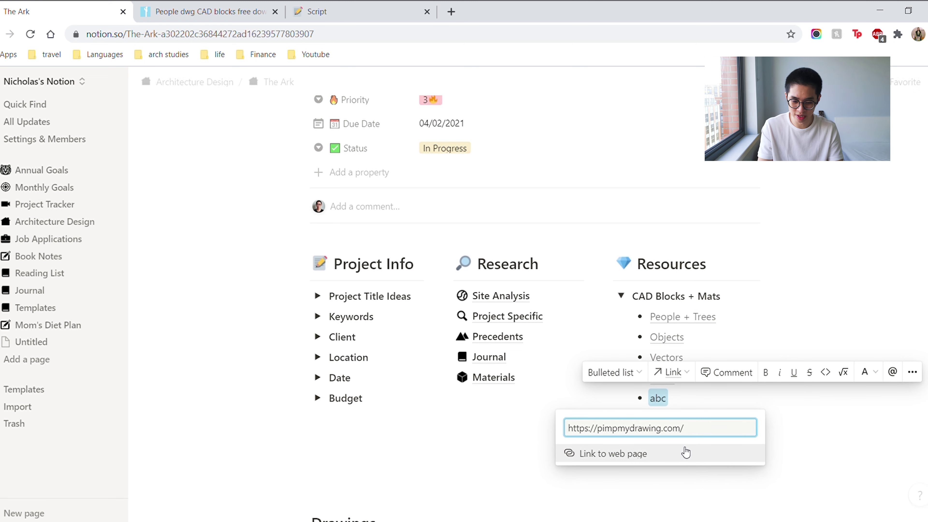
click(685, 454)
Step: Test the new abc link and close both pimpmydrawing.com pages
click(661, 398)
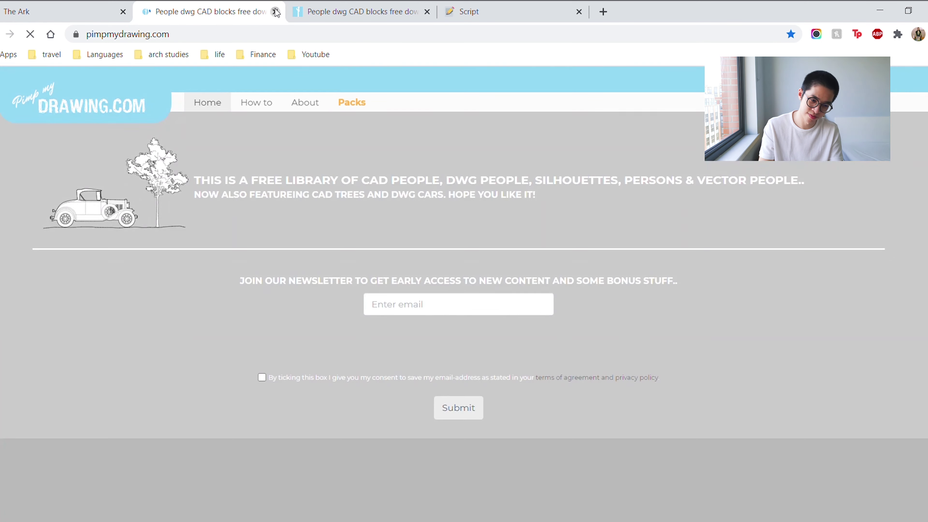
click(276, 13)
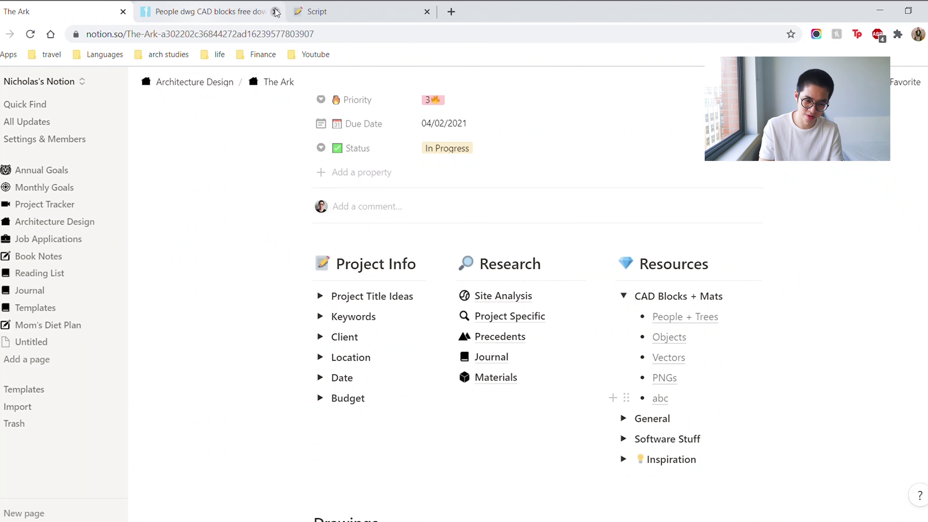
click(276, 13)
Step: Expand the General resources and view the U-Beam datasheet and the Stair Calculator, closing each one
scroll(680, 417, down, 2)
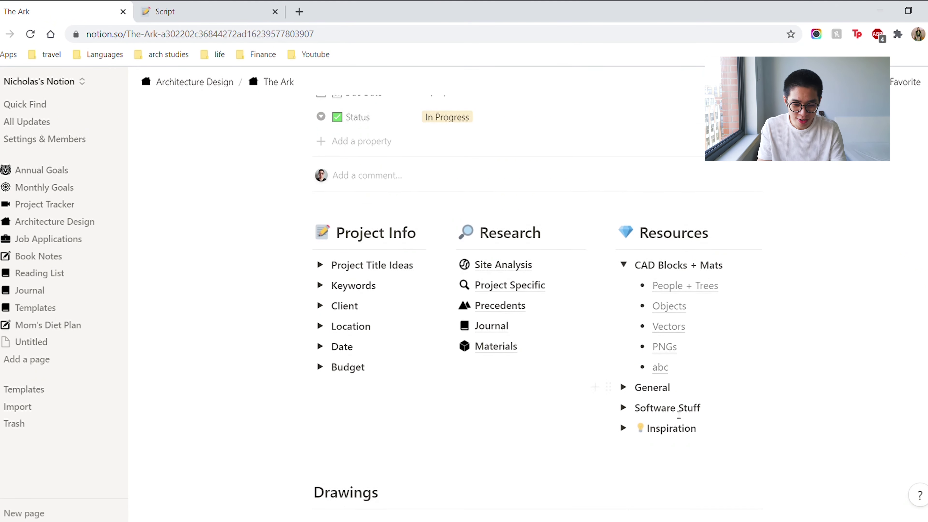
click(624, 355)
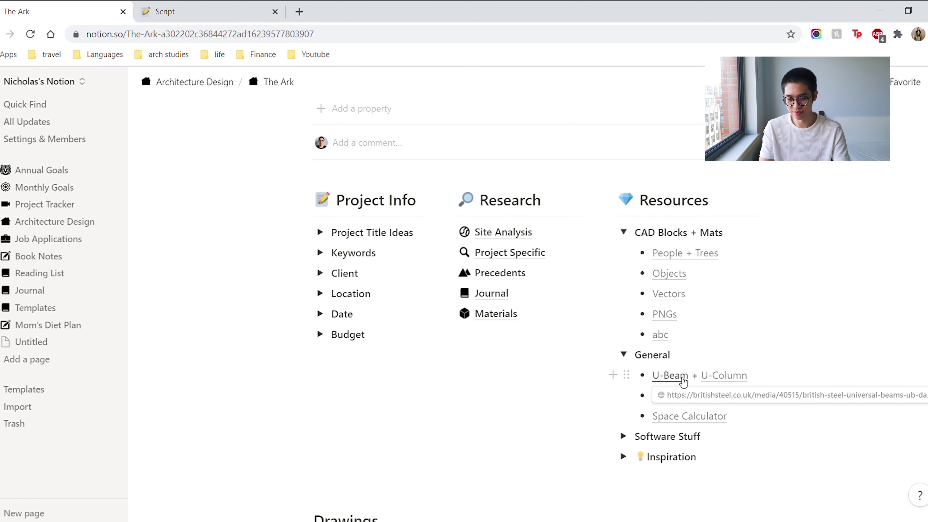
click(682, 380)
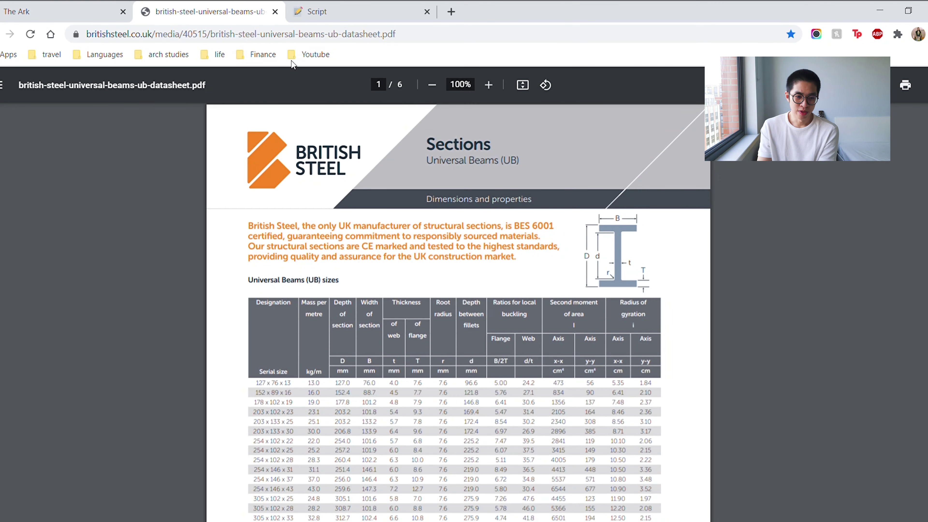
scroll(300, 312, down, 7)
click(276, 12)
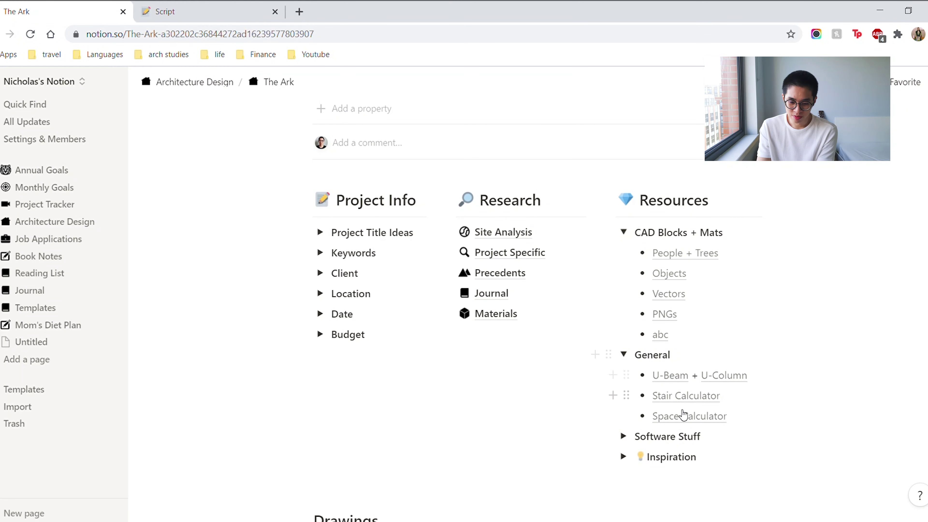
click(685, 396)
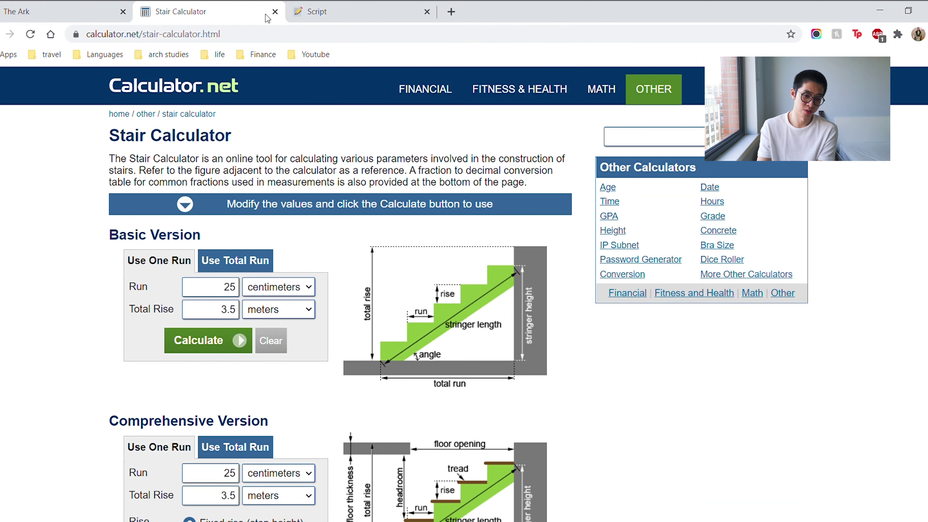
click(275, 12)
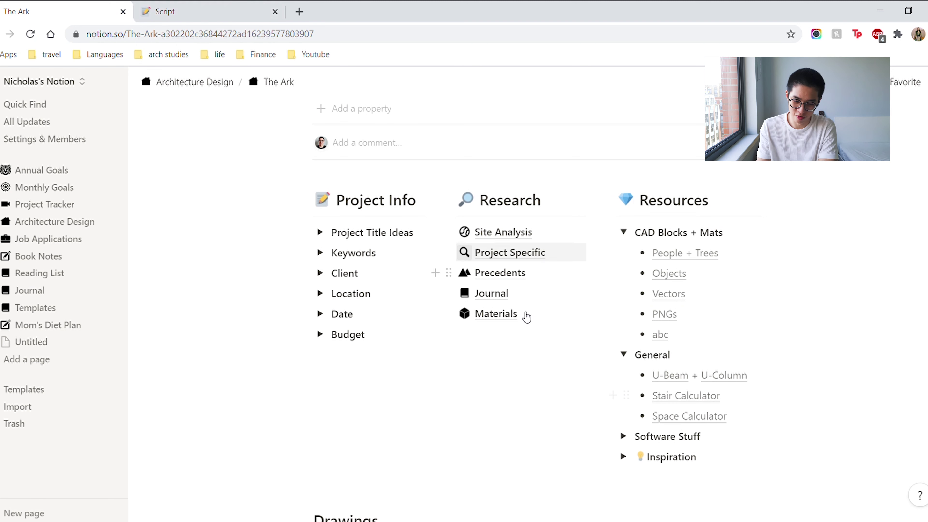
Step: Collapse the General resources and expand the Software Stuff list
click(624, 355)
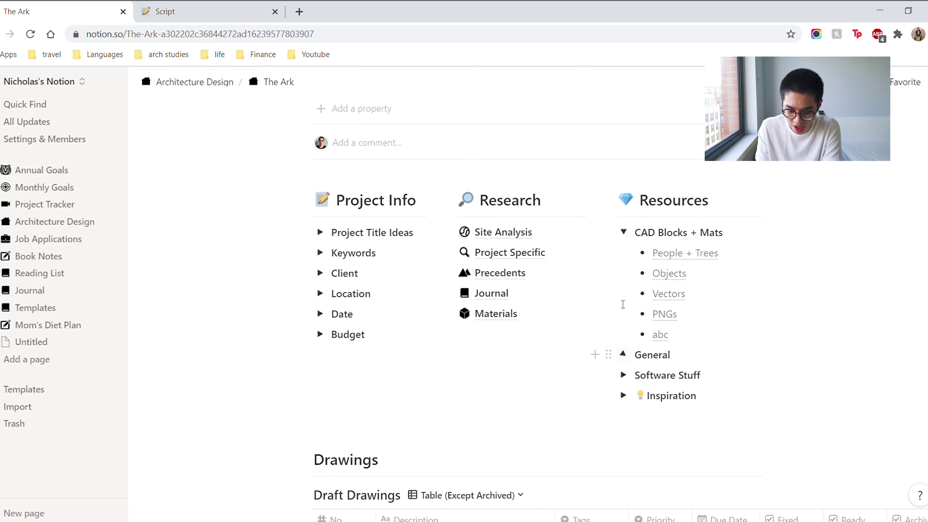
click(624, 375)
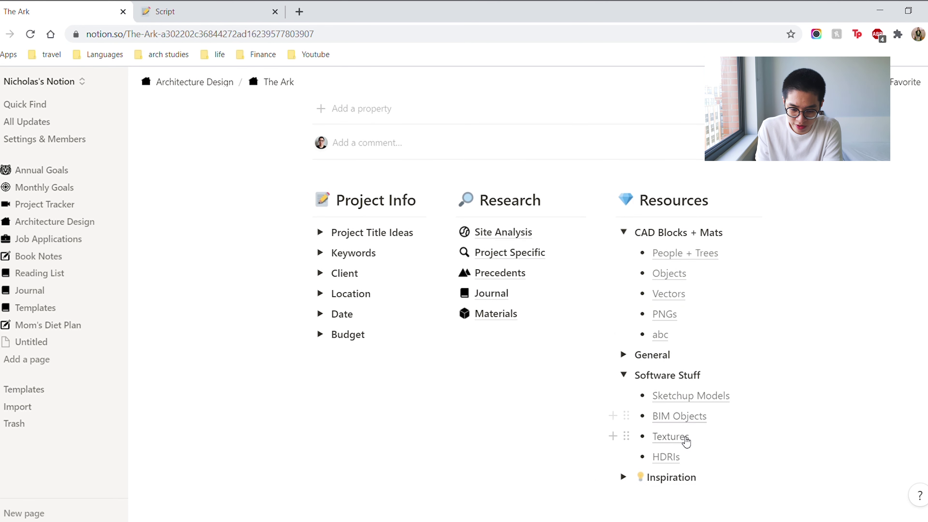
Step: Expand the Inspiration toggle under Resources and look over its linked websites
scroll(687, 442, down, 2)
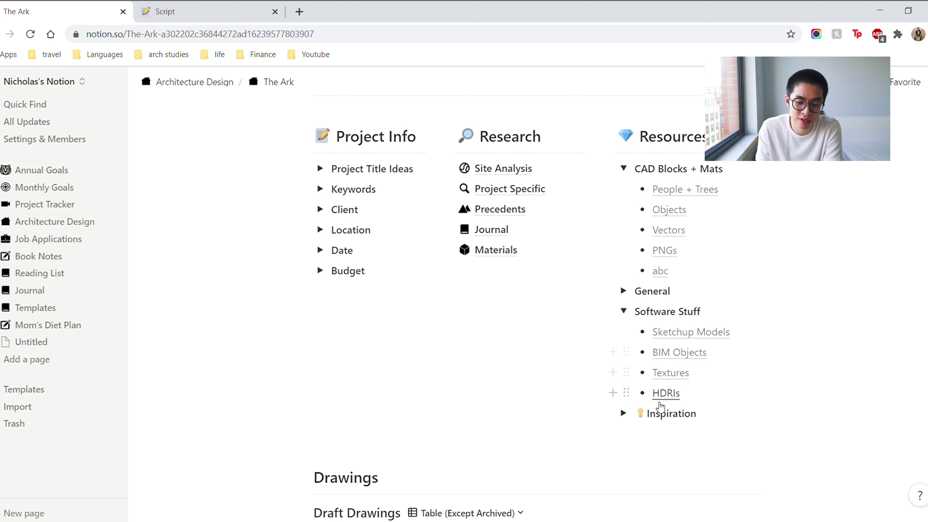
click(623, 413)
scroll(673, 366, down, 4)
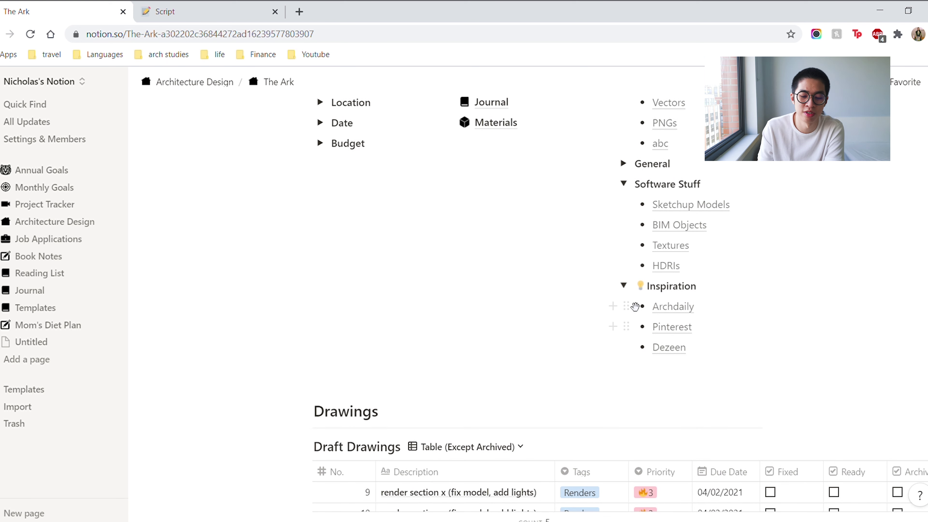
scroll(640, 353, up, 5)
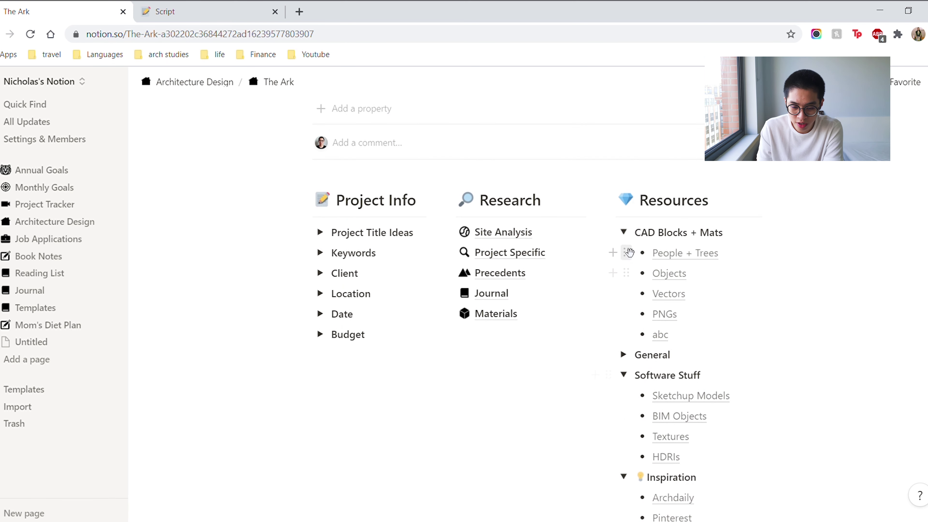
Step: Collapse the CAD Blocks + Mats, Software Stuff and Inspiration toggles under Resources
click(624, 233)
click(625, 274)
click(629, 296)
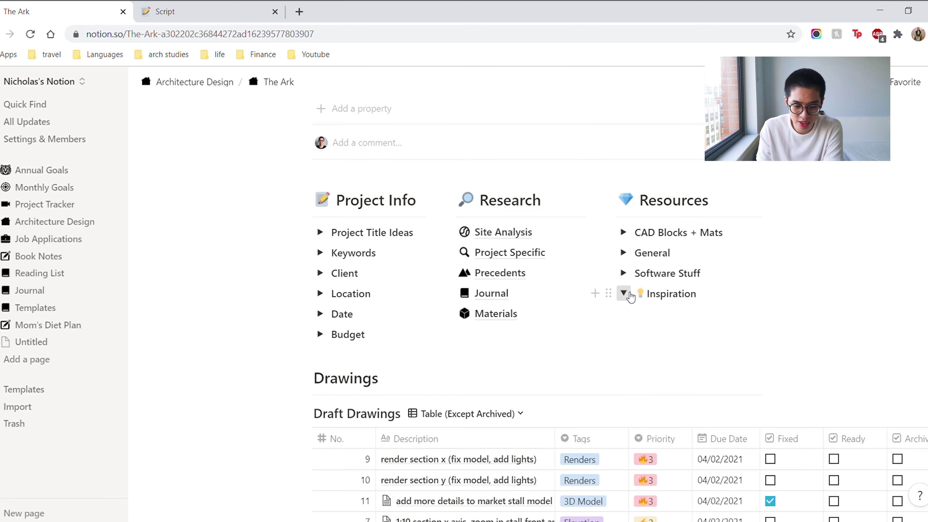
Step: Look through the Draft Drawings table in its Table (All) view under Drawings
scroll(562, 332, down, 5)
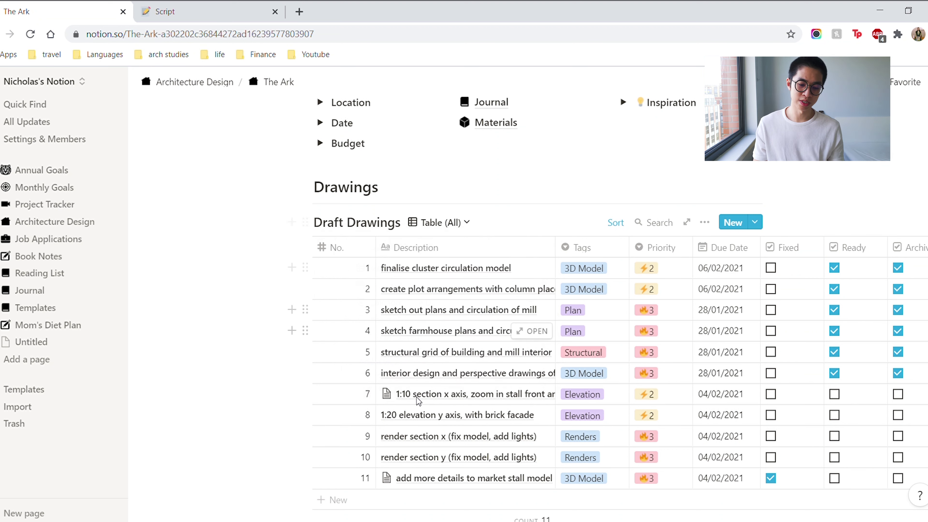
scroll(487, 468, down, 2)
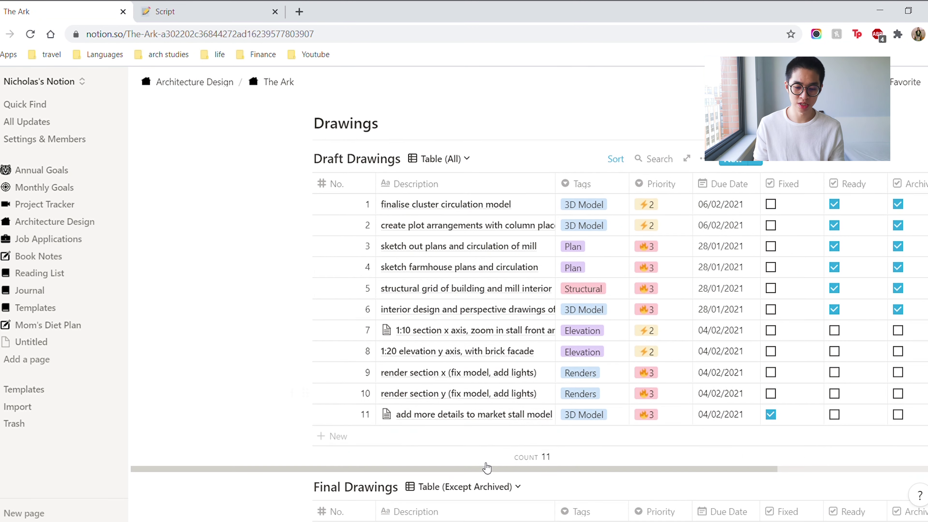